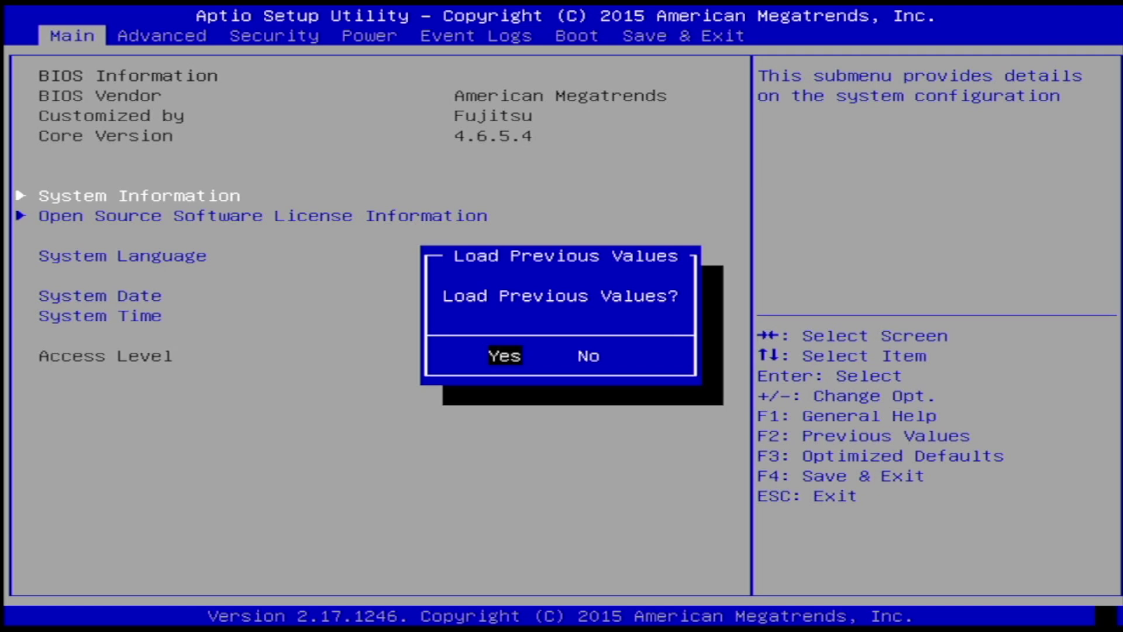
Step: Decline loading previous values and browse the Advanced, Security and Boot setup pages
{"action": "key", "text": "Right"}
{"action": "key", "text": "Return"}
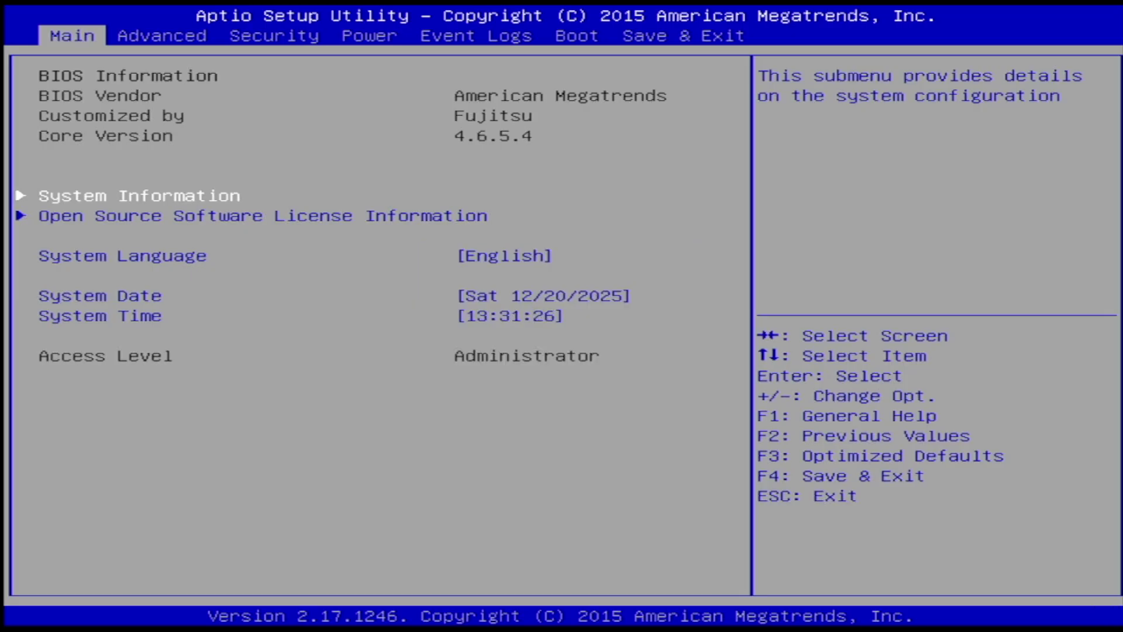
{"action": "key", "text": "Right"}
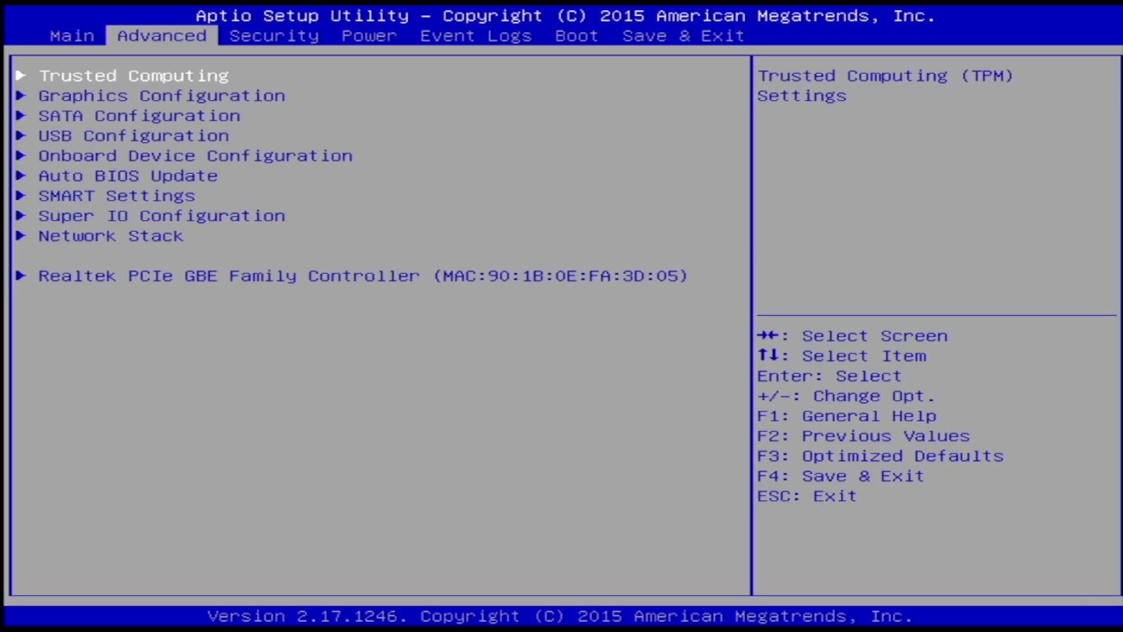
{"action": "key", "text": "Right"}
{"action": "key", "text": "Right"}
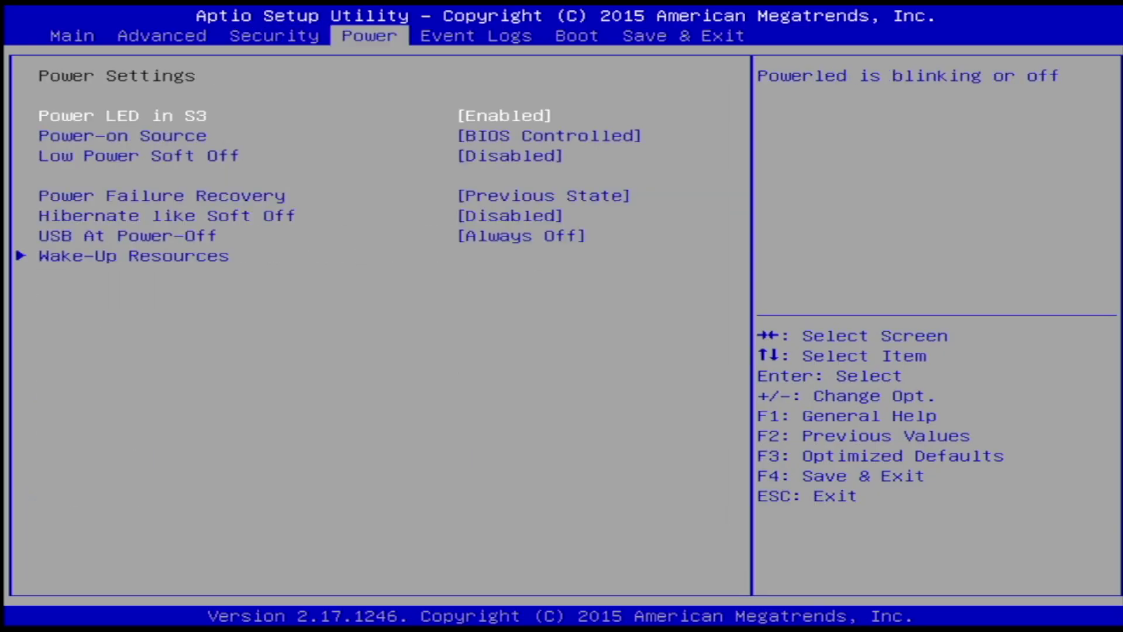
{"action": "key", "text": "Right"}
{"action": "key", "text": "Right"}
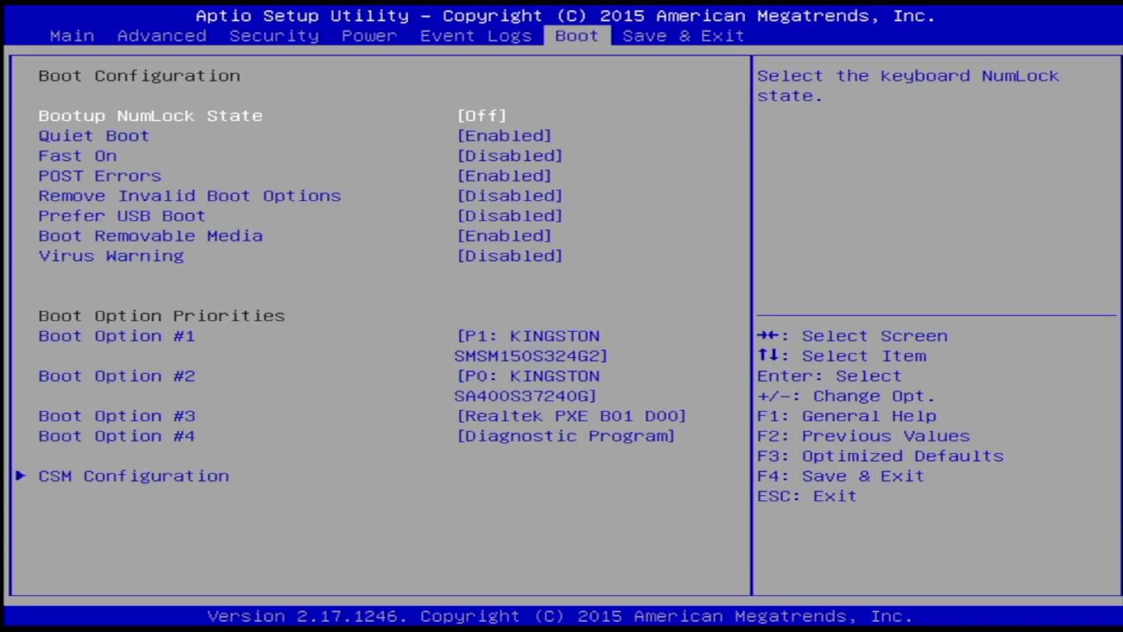
{"action": "key", "text": "Left"}
{"action": "key", "text": "Left"}
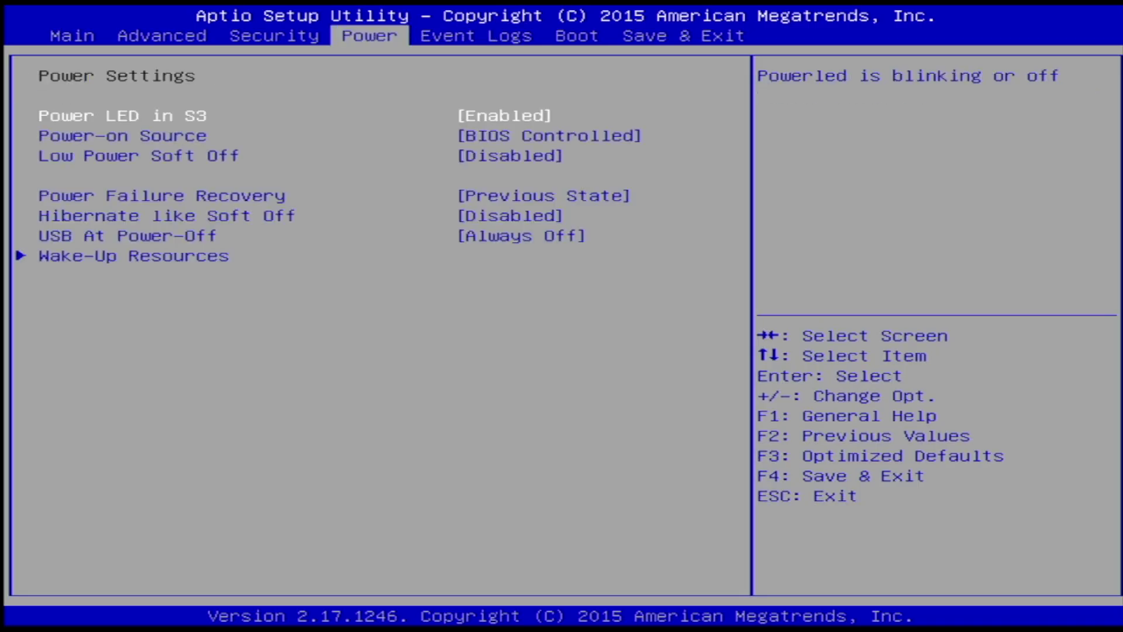
{"action": "key", "text": "Left"}
{"action": "key", "text": "Left"}
Step: Inspect the Realtek network controller and Network Stack entries, then move to the Power settings
{"action": "key", "text": "Down"}
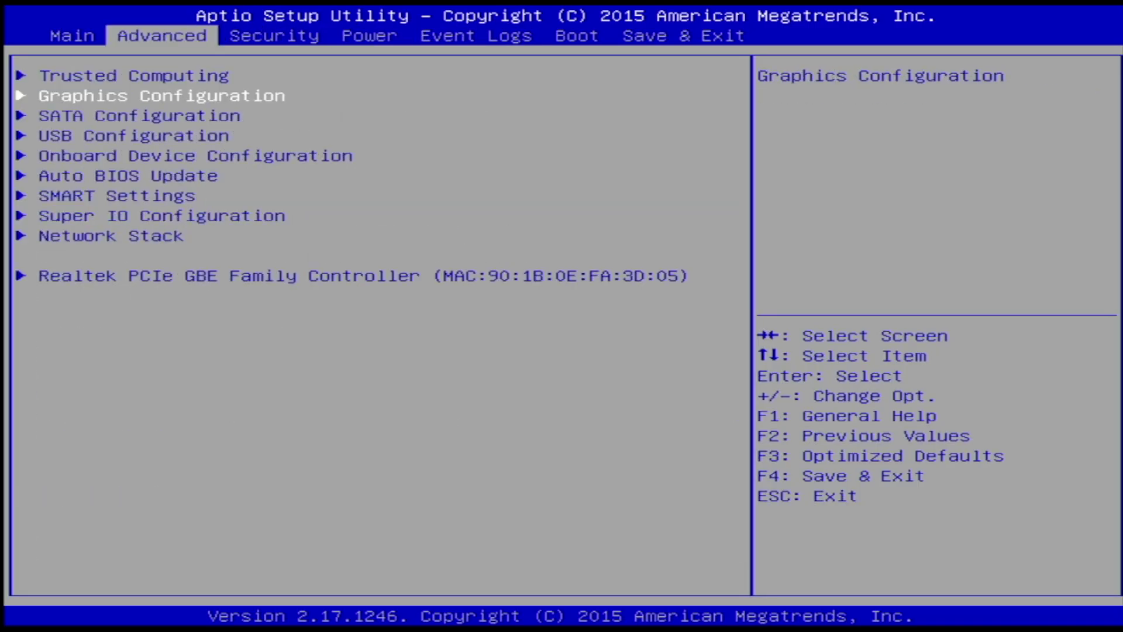
{"action": "key", "text": "Down"}
{"action": "key", "text": "Down"}
{"action": "key", "text": "Down"}
{"action": "key", "text": "Down"}
{"action": "key", "text": "Down"}
{"action": "key", "text": "Down"}
{"action": "key", "text": "Down"}
{"action": "key", "text": "Down"}
{"action": "key", "text": "Return"}
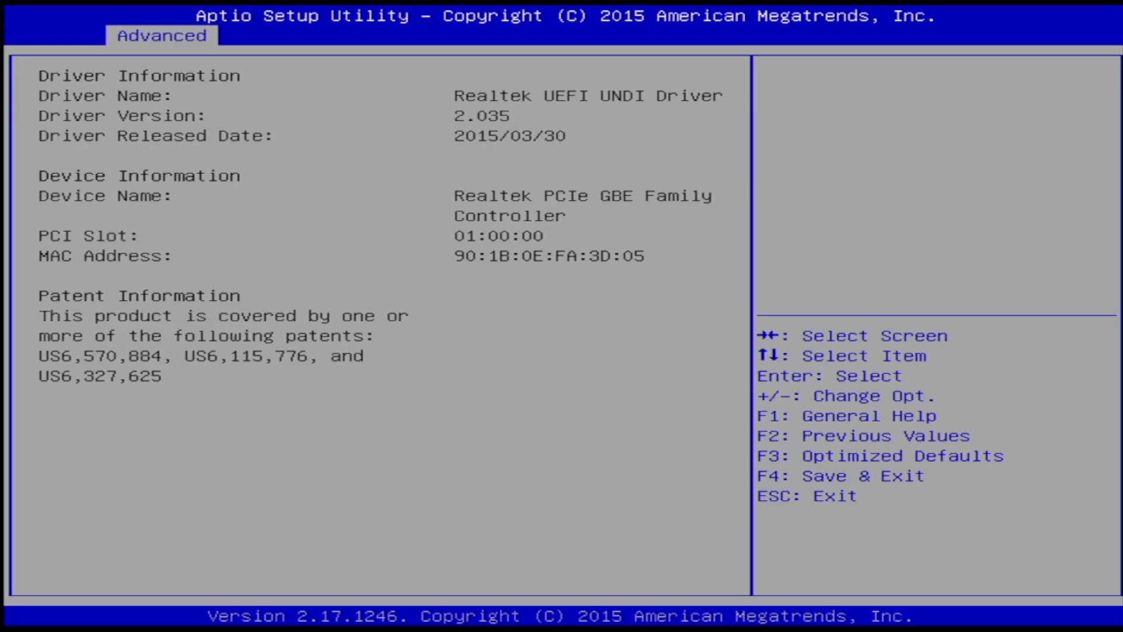
{"action": "key", "text": "Escape"}
{"action": "key", "text": "Up"}
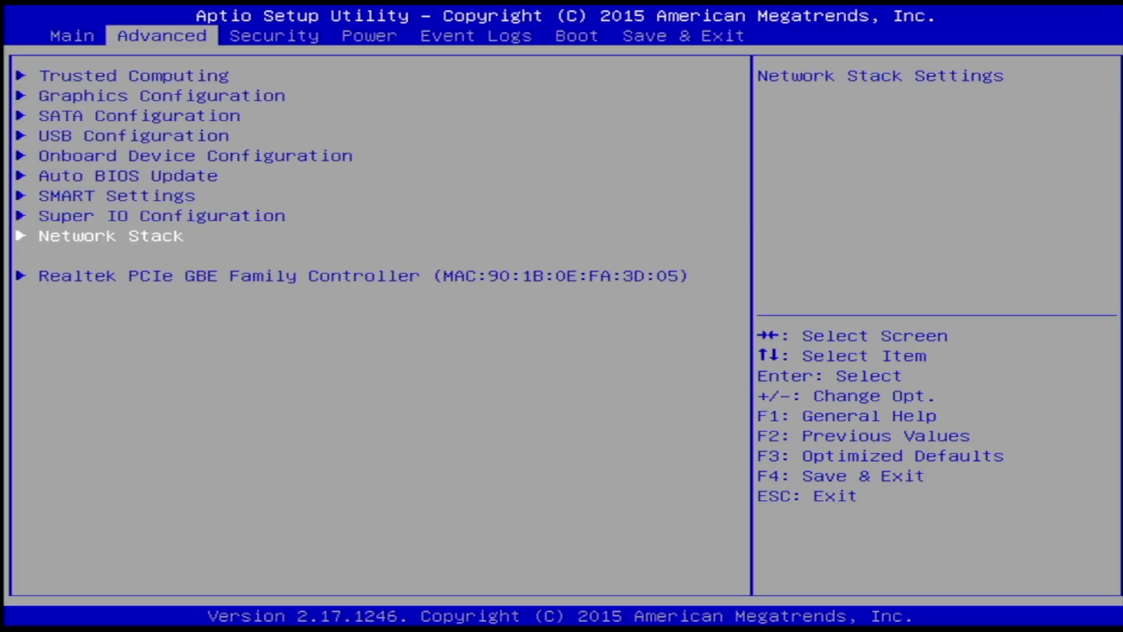
{"action": "key", "text": "Return"}
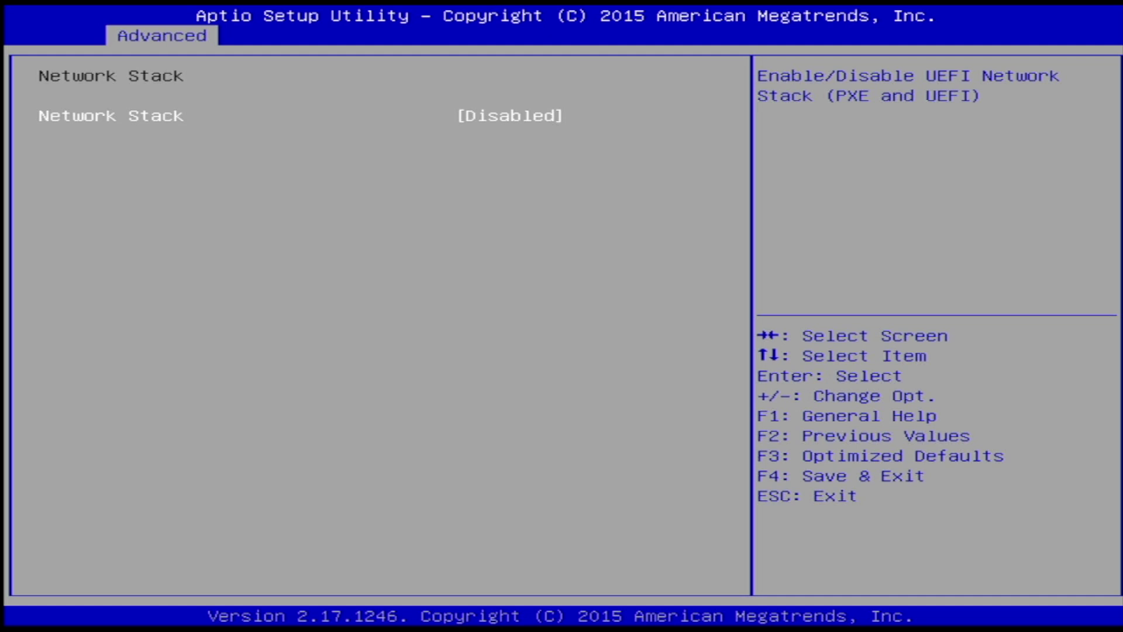
{"action": "key", "text": "Escape"}
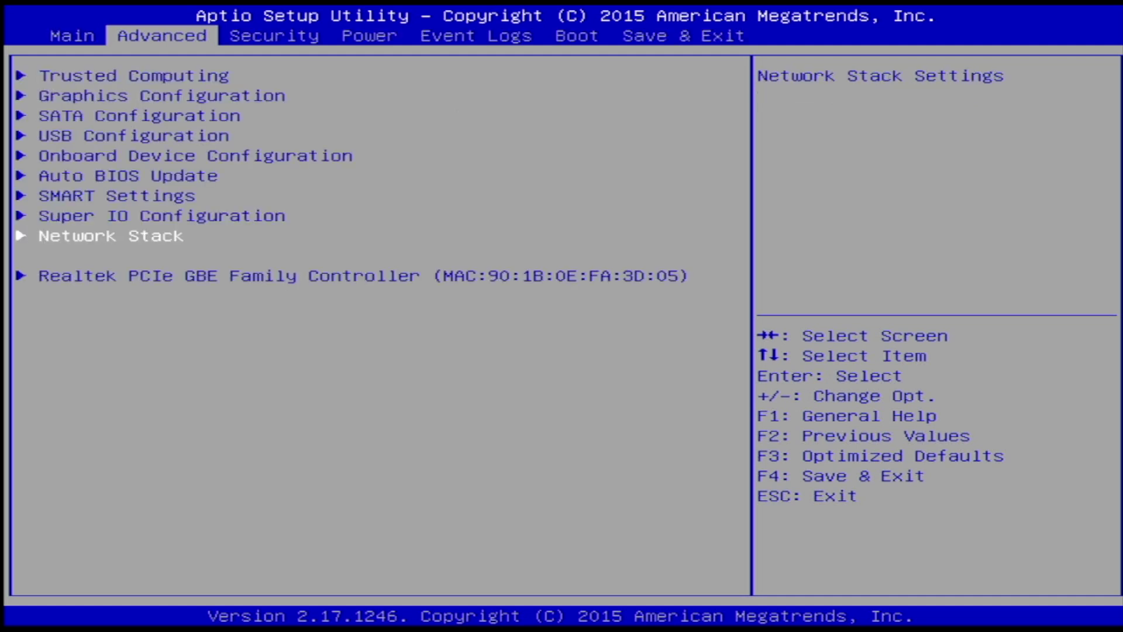
{"action": "key", "text": "Right"}
{"action": "key", "text": "Right"}
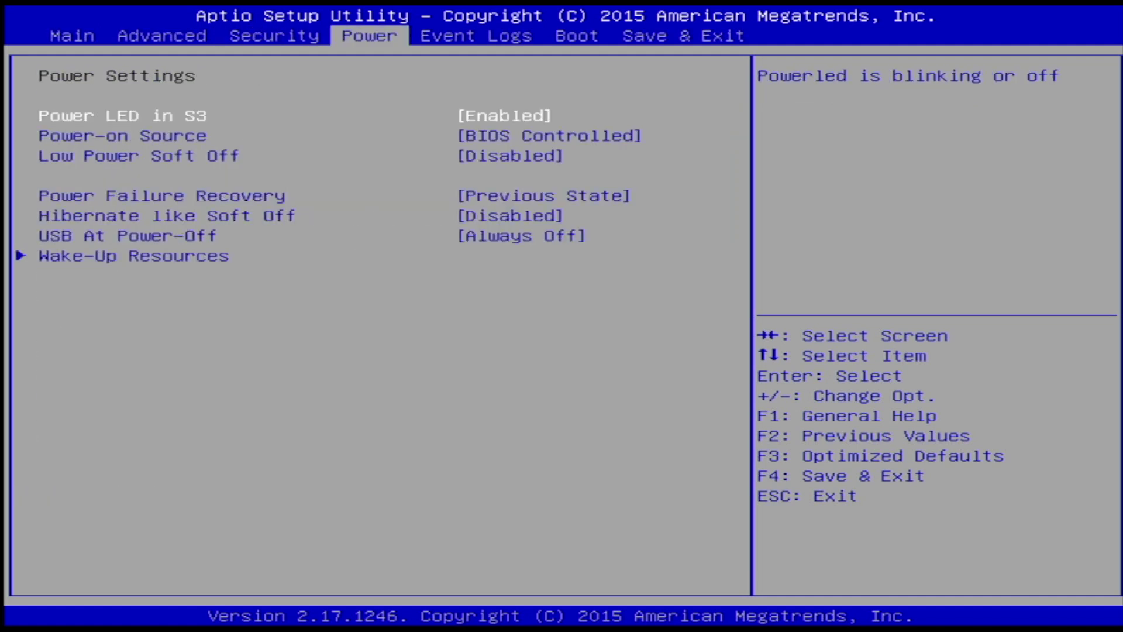
{"action": "key", "text": "Down"}
{"action": "key", "text": "Down"}
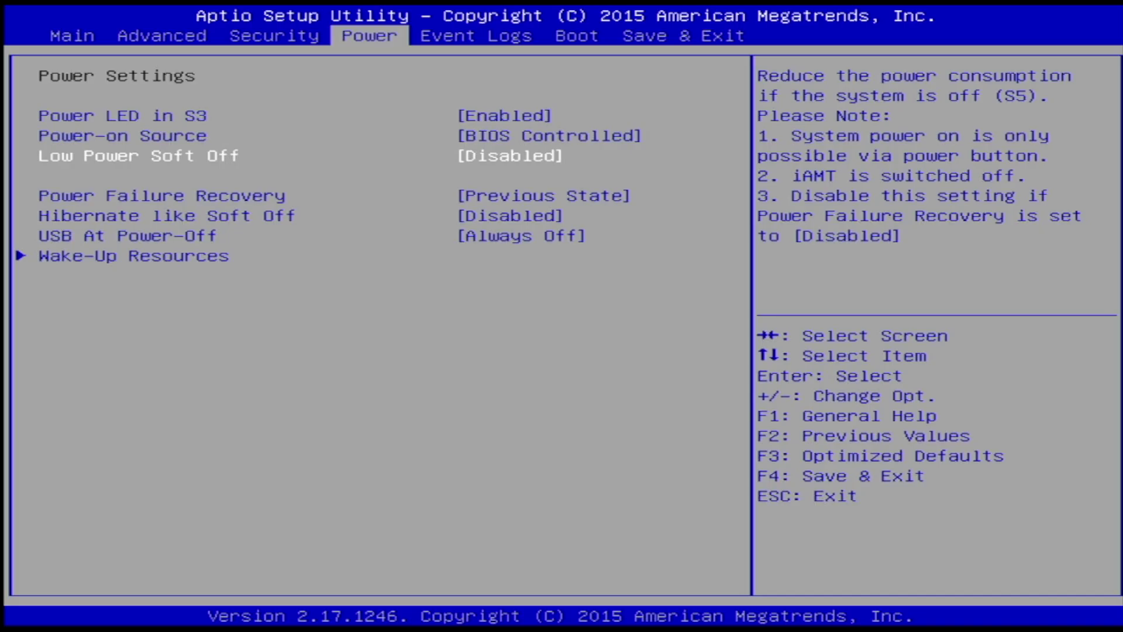
{"action": "key", "text": "Down"}
{"action": "key", "text": "Down"}
{"action": "key", "text": "Down"}
{"action": "key", "text": "Down"}
{"action": "key", "text": "Down"}
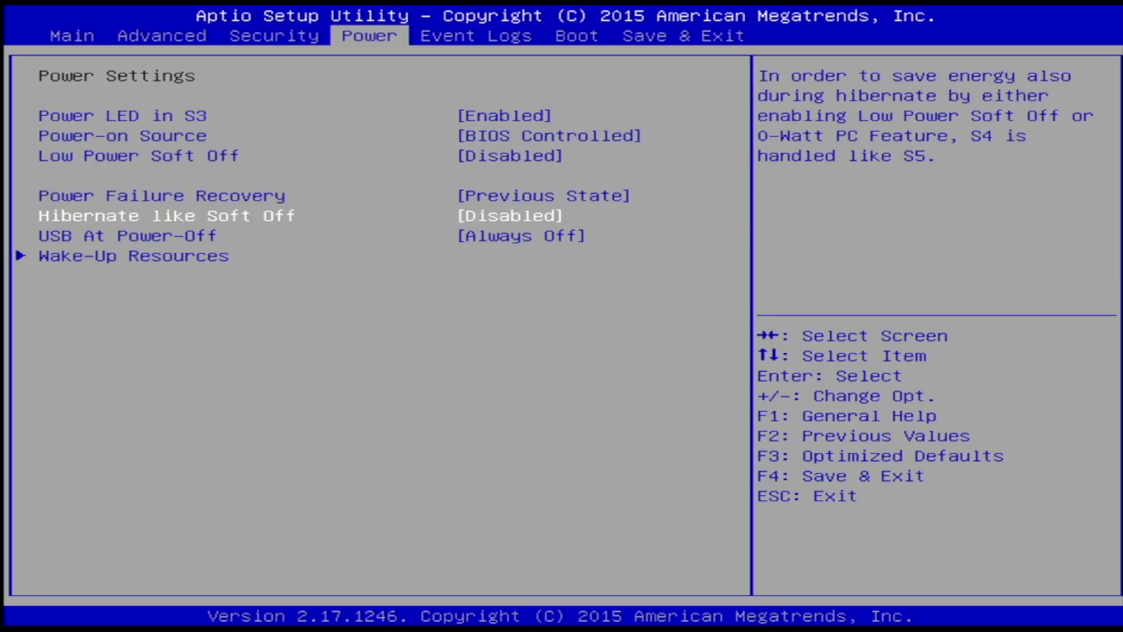
{"action": "key", "text": "Return"}
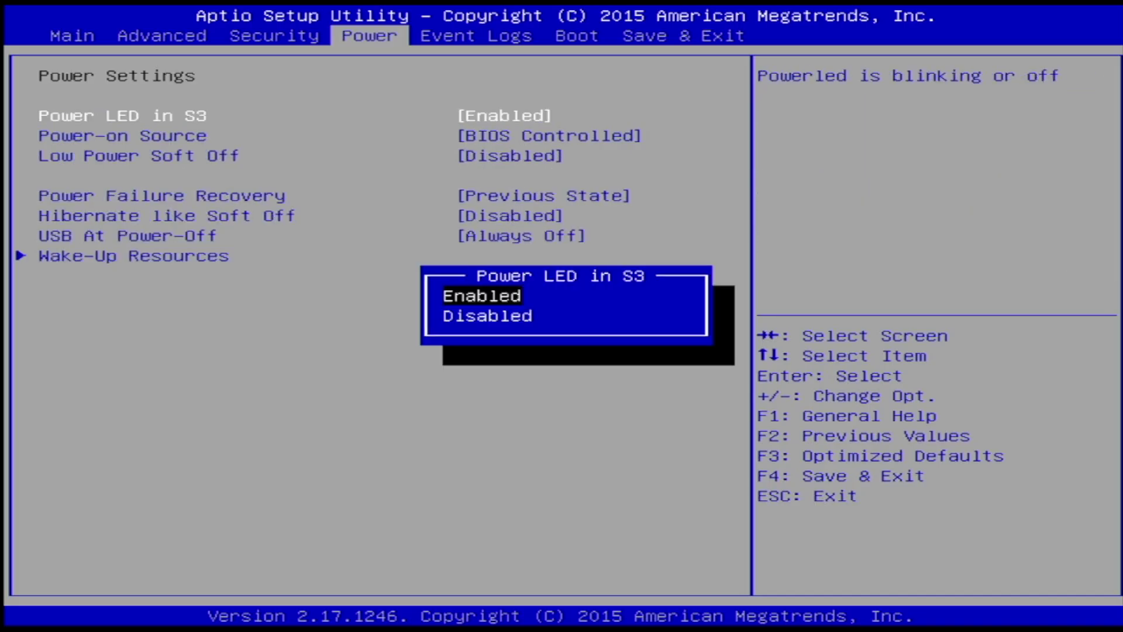
{"action": "key", "text": "Escape"}
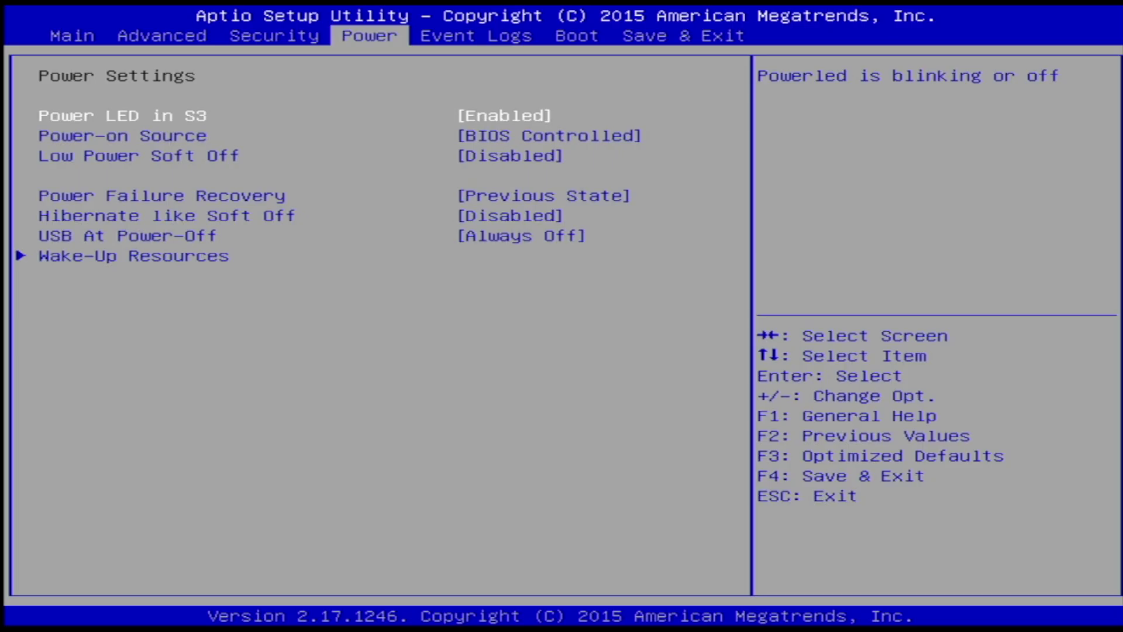
{"action": "key", "text": "Up"}
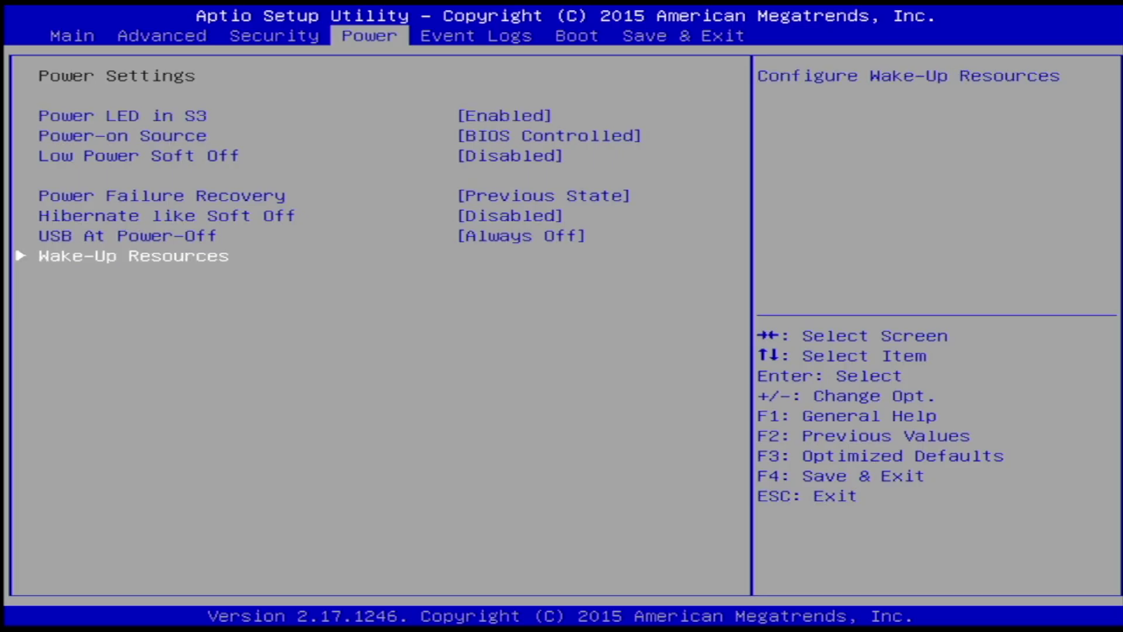
Step: Keep LAN wake-up Enabled and Wake On LAN boot as Boot Sequence, then save and exit with F4
{"action": "key", "text": "Return"}
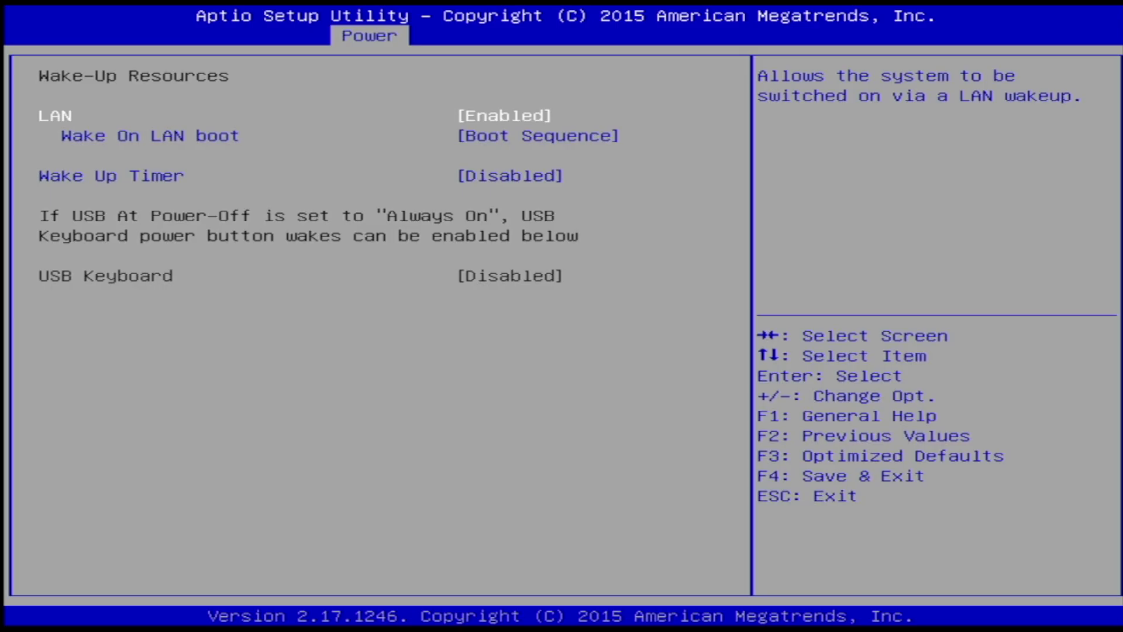
{"action": "key", "text": "Return"}
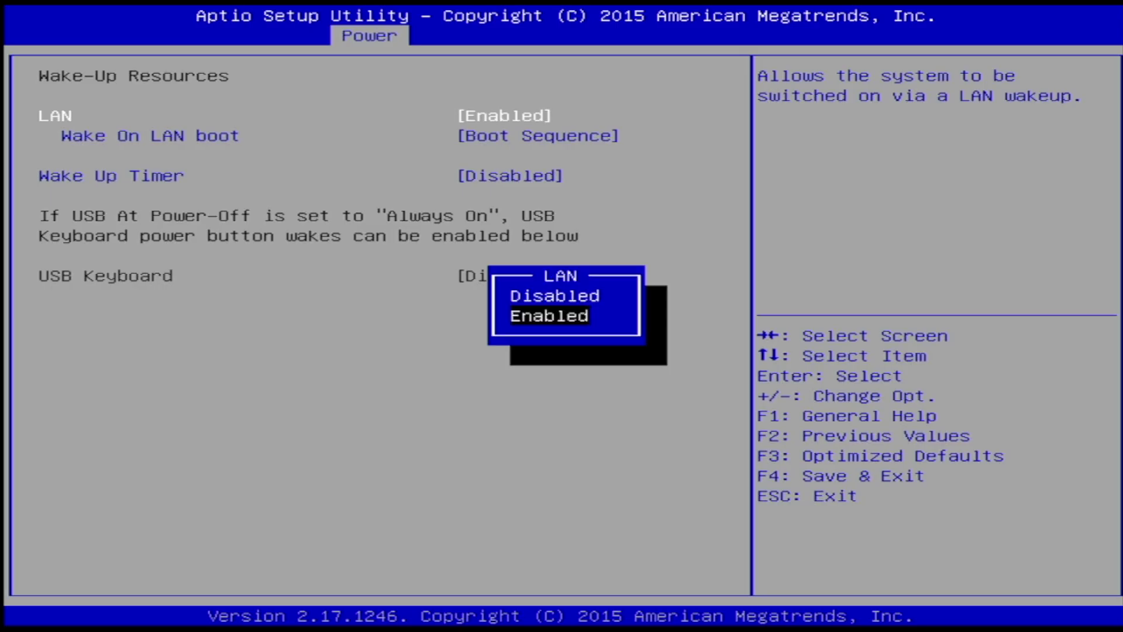
{"action": "key", "text": "Return"}
{"action": "key", "text": "Down"}
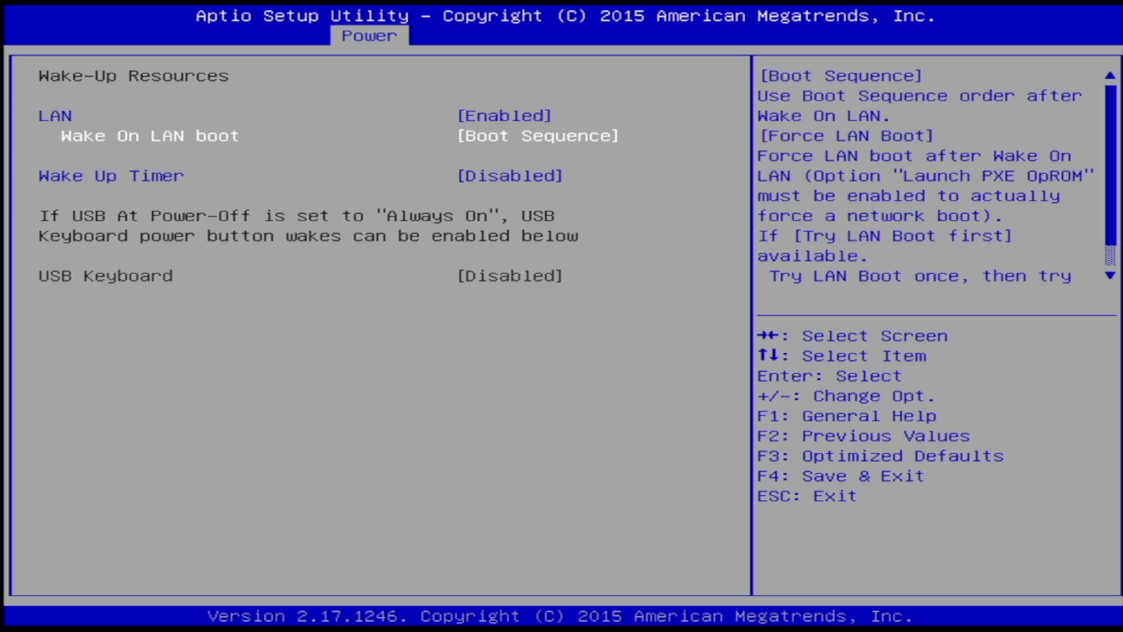
{"action": "key", "text": "Return"}
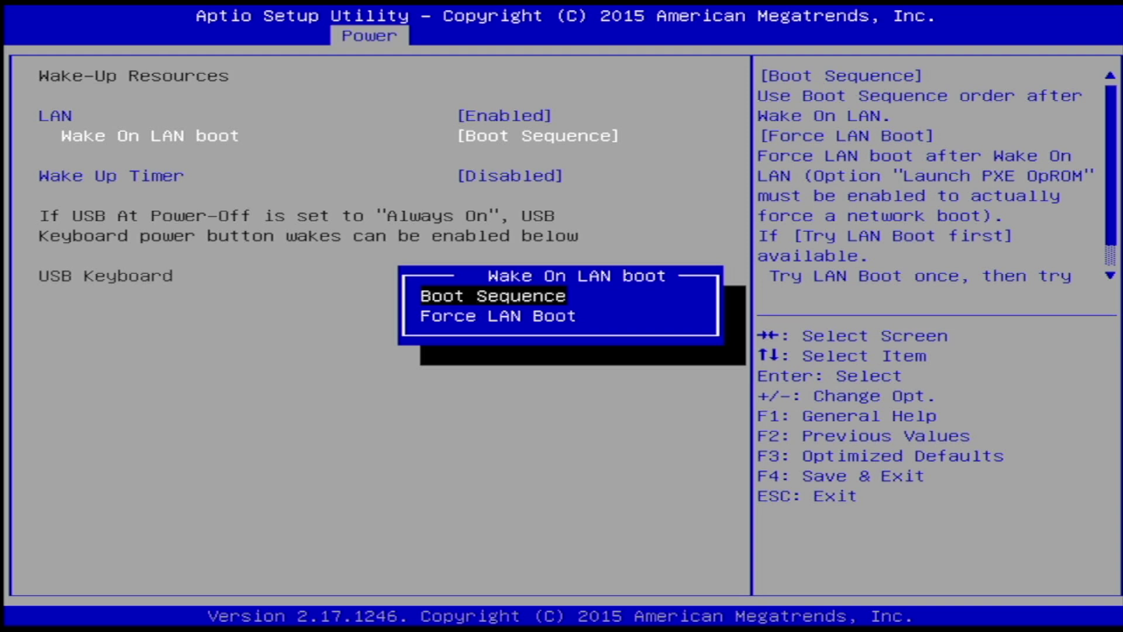
{"action": "key", "text": "Return"}
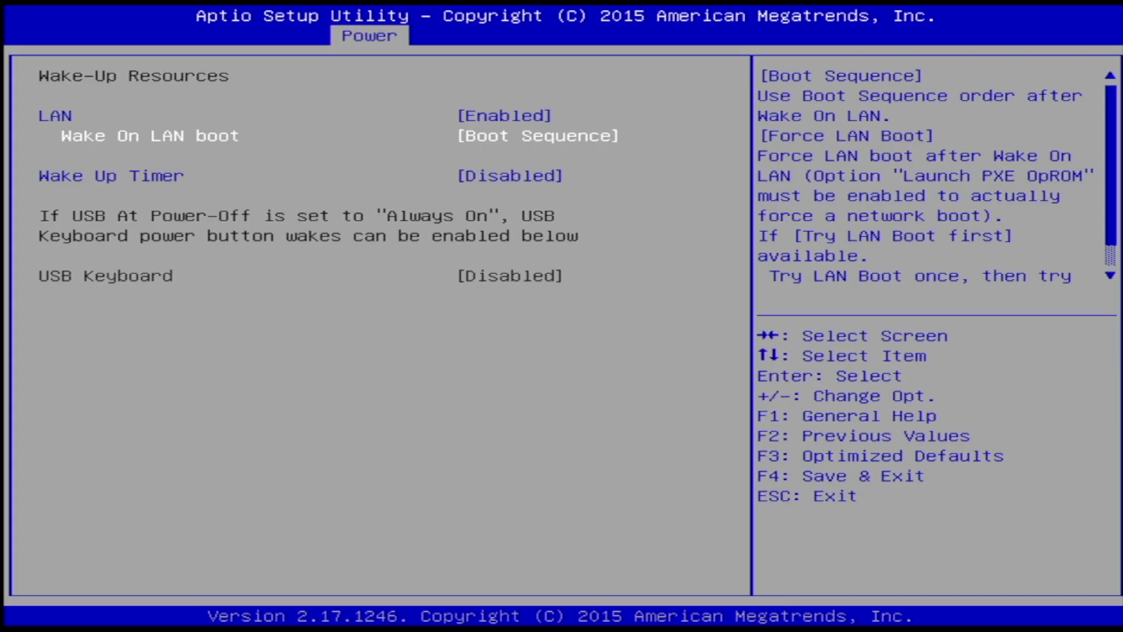
{"action": "key", "text": "F4"}
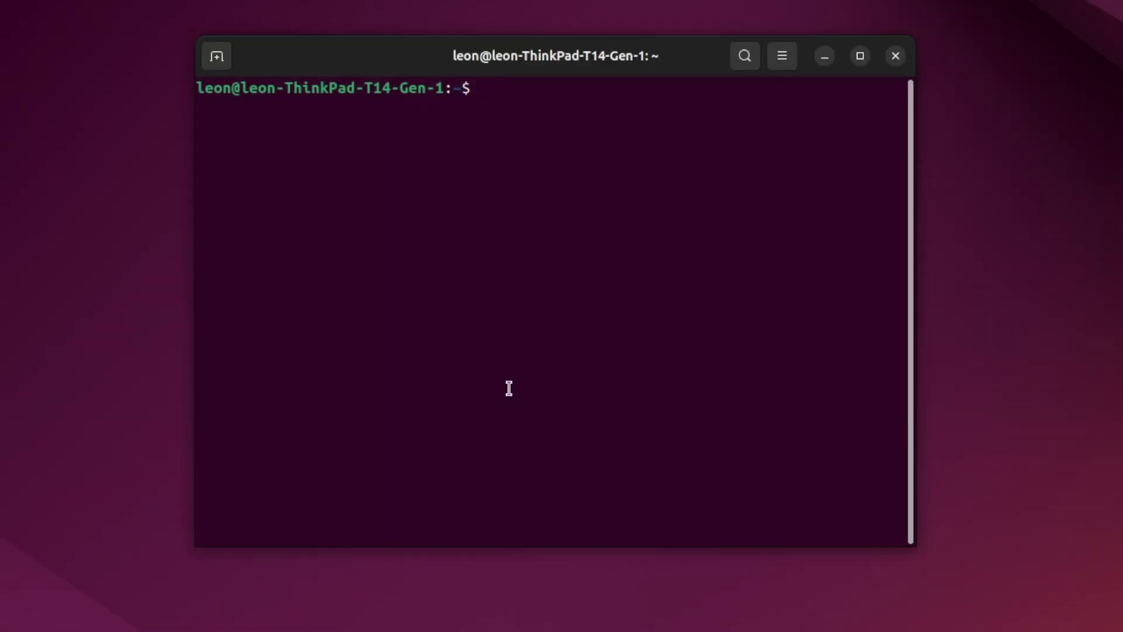
Step: SSH into the server at 192.168.5.113, accept its host key, and enter sudo ethtool enp1s0
{"action": "type", "text": "ssh leon@192.168.5.113"}
{"action": "key", "text": "Return"}
{"action": "type", "text": "yes"}
{"action": "key", "text": "Return"}
{"action": "key", "text": "Return"}
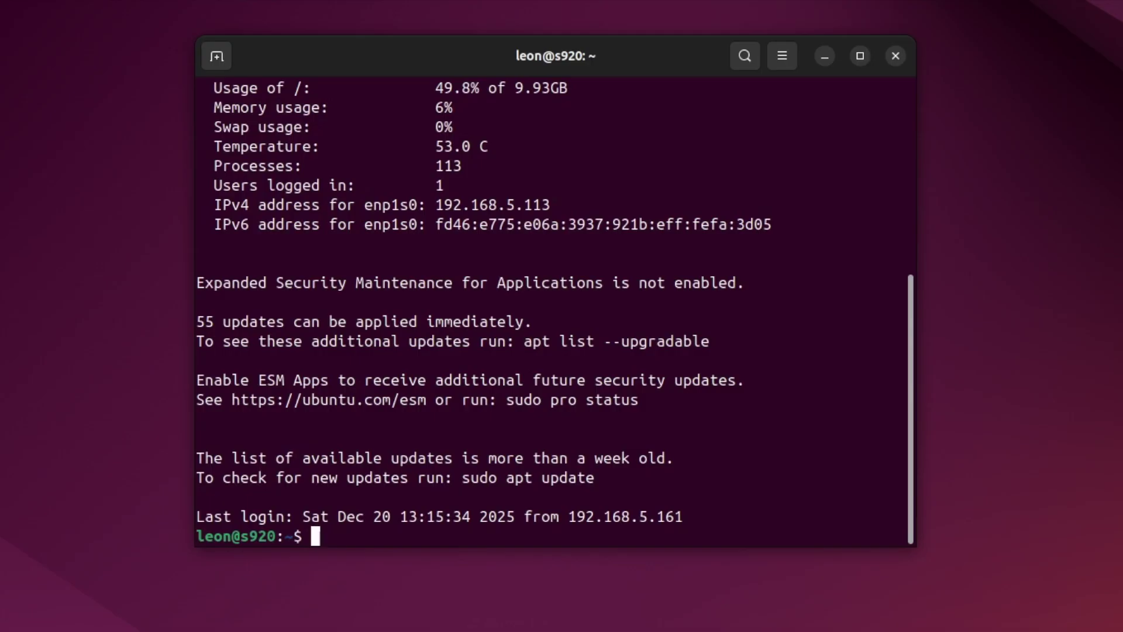
{"action": "type", "text": "sudo ethtool "}
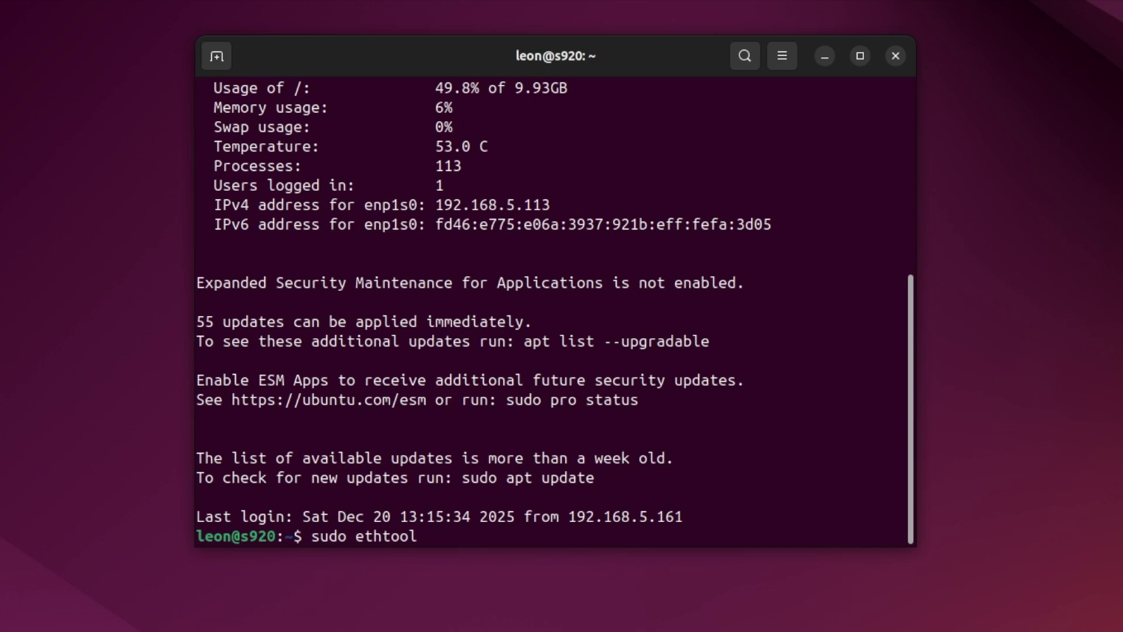
{"action": "type", "text": "enp1s0"}
Step: Run sudo ethtool enp1s0 with the sudo password and highlight the Wake-on: g line
{"action": "key", "text": "Return"}
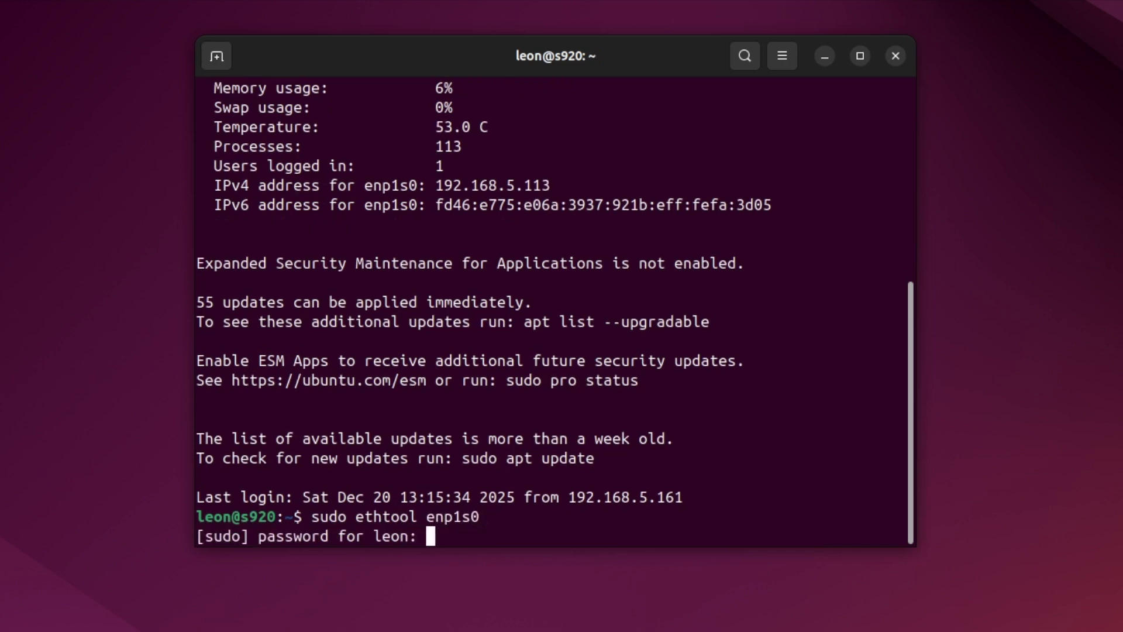
{"action": "key", "text": "Return"}
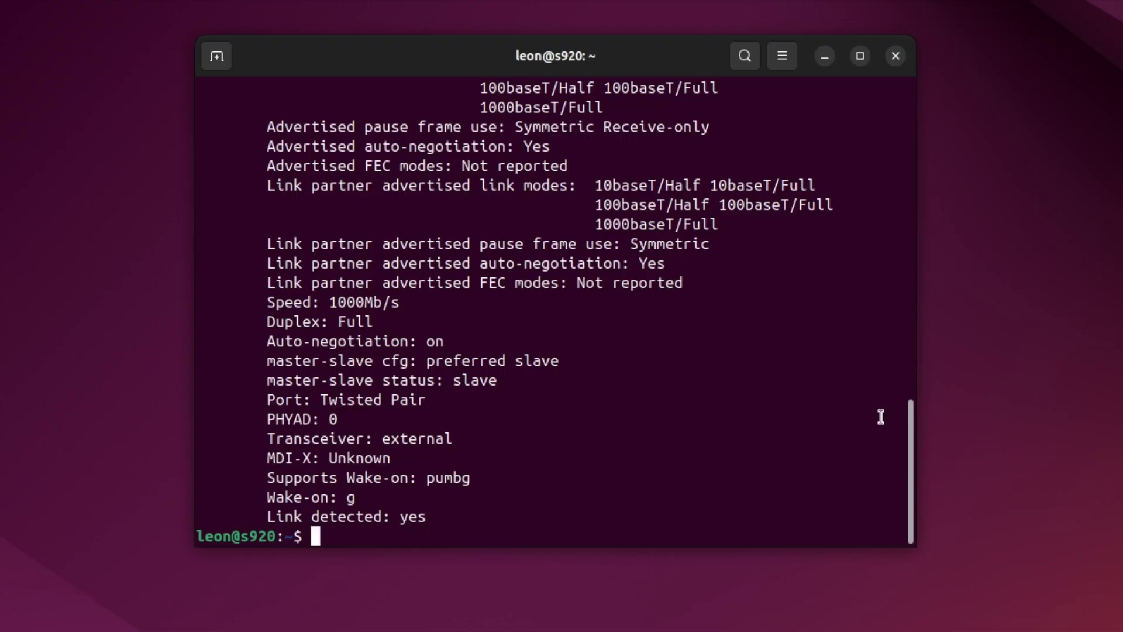
{"action": "double_click", "coordinate": [285, 499]}
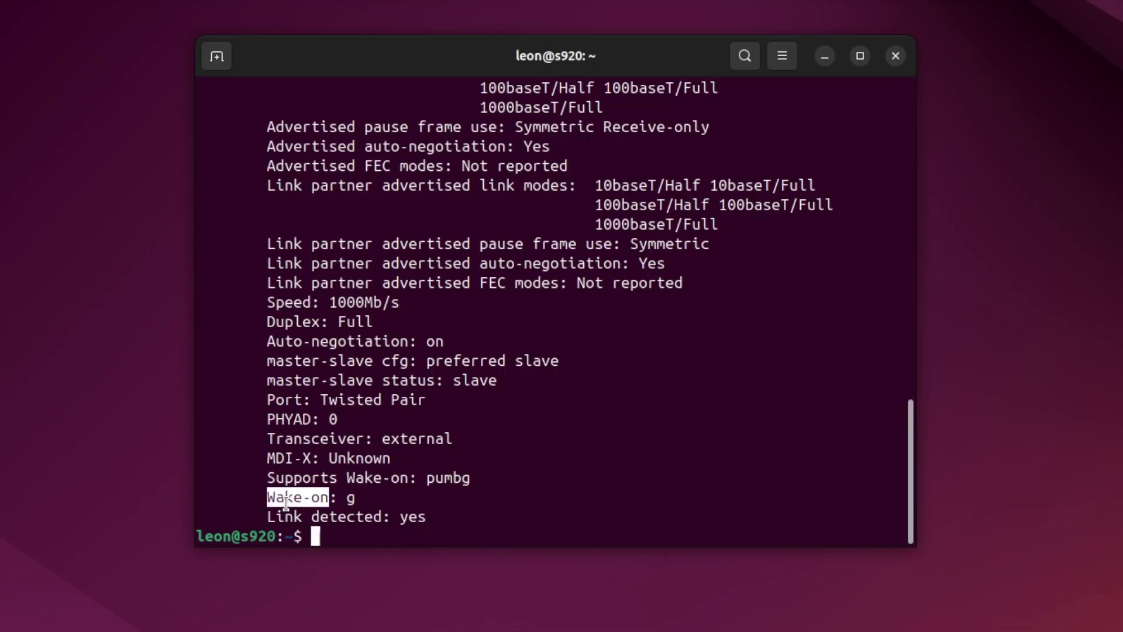
{"action": "triple_click", "coordinate": [286, 498]}
{"action": "left_click", "coordinate": [421, 485]}
{"action": "left_click_drag", "start_coordinate": [352, 497], "coordinate": [258, 499]}
{"action": "left_click", "coordinate": [363, 497]}
Step: Set enp1s0 to magic-packet wake with sudo ethtool -s enp1s0 wol g
{"action": "type", "text": "sudo eth"}
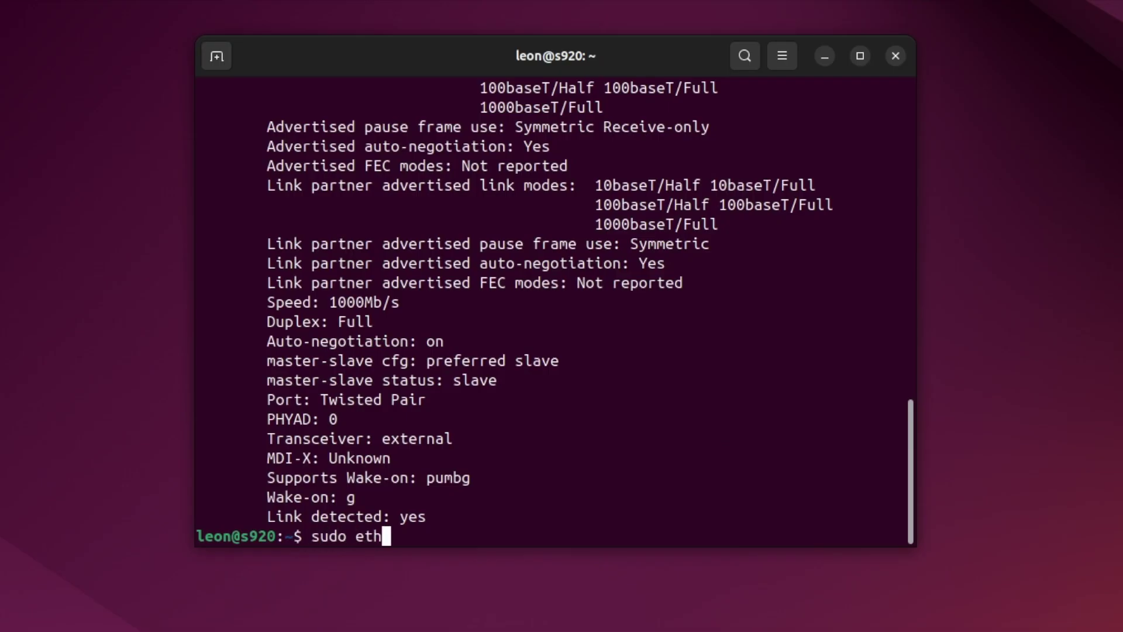
{"action": "type", "text": "tool -s enp1s0"}
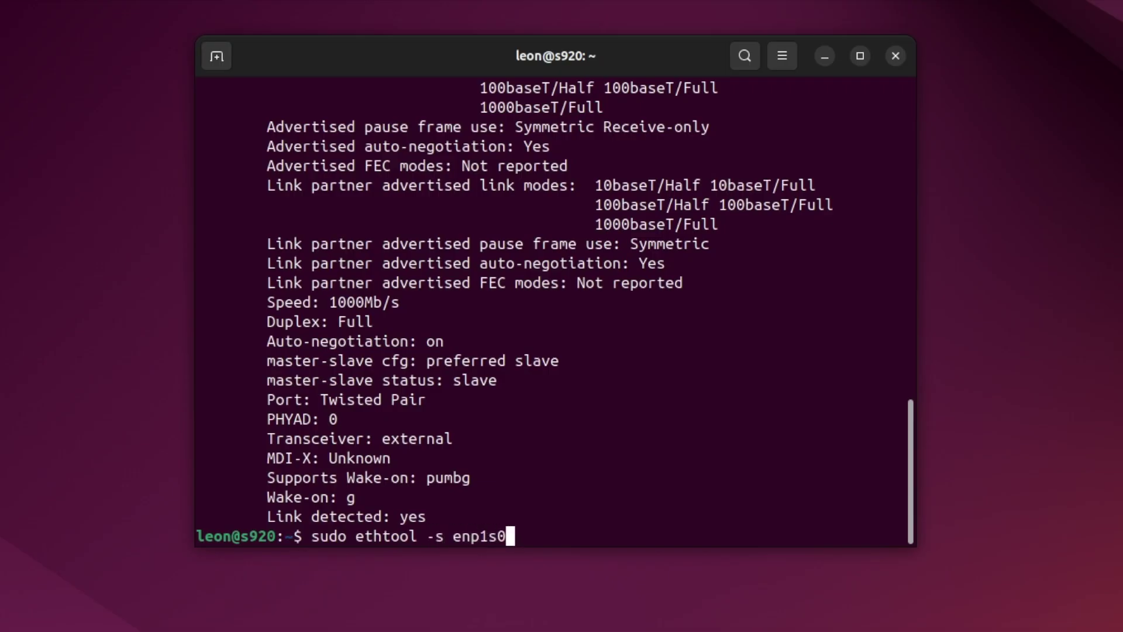
{"action": "type", "text": " wol g"}
{"action": "key", "text": "Return"}
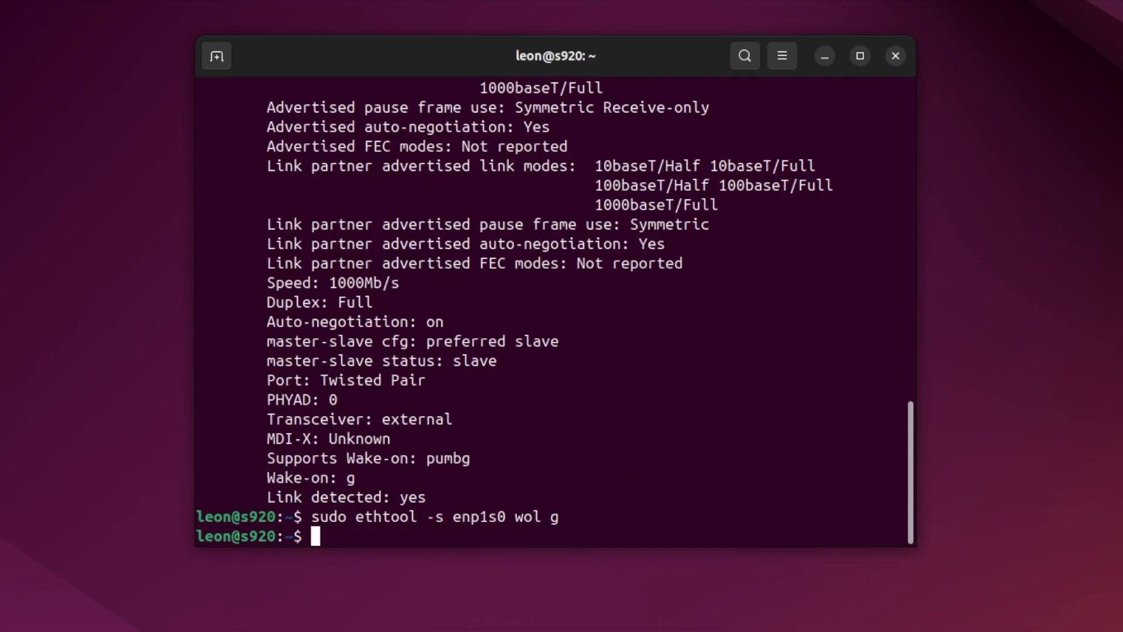
{"action": "left_click_drag", "start_coordinate": [560, 517], "coordinate": [308, 518]}
{"action": "left_click", "coordinate": [393, 536]}
{"action": "key", "text": "Return"}
{"action": "key", "text": "Return"}
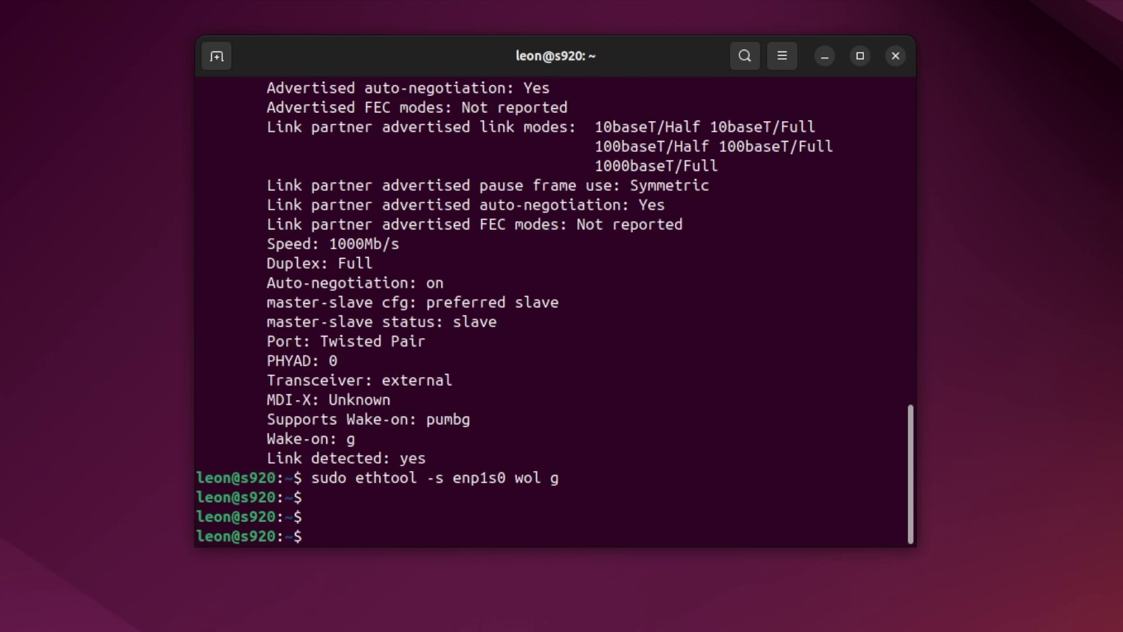
Step: Enter the command sudo vim /etc/systemd/system/wol.service using Tab completion
{"action": "type", "text": "sid"}
{"action": "key", "text": "BackSpace"}
{"action": "key", "text": "BackSpace"}
{"action": "type", "text": "sudo vim /etc/syst"}
{"action": "key", "text": "Tab"}
{"action": "type", "text": "sy"}
{"action": "key", "text": "Tab"}
{"action": "type", "text": "/wol.service"}
Step: Open wol.service and write a [Unit] section: Description=Enable Wake-on-LAN, After=network.target
{"action": "key", "text": "Return"}
{"action": "key", "text": "i"}
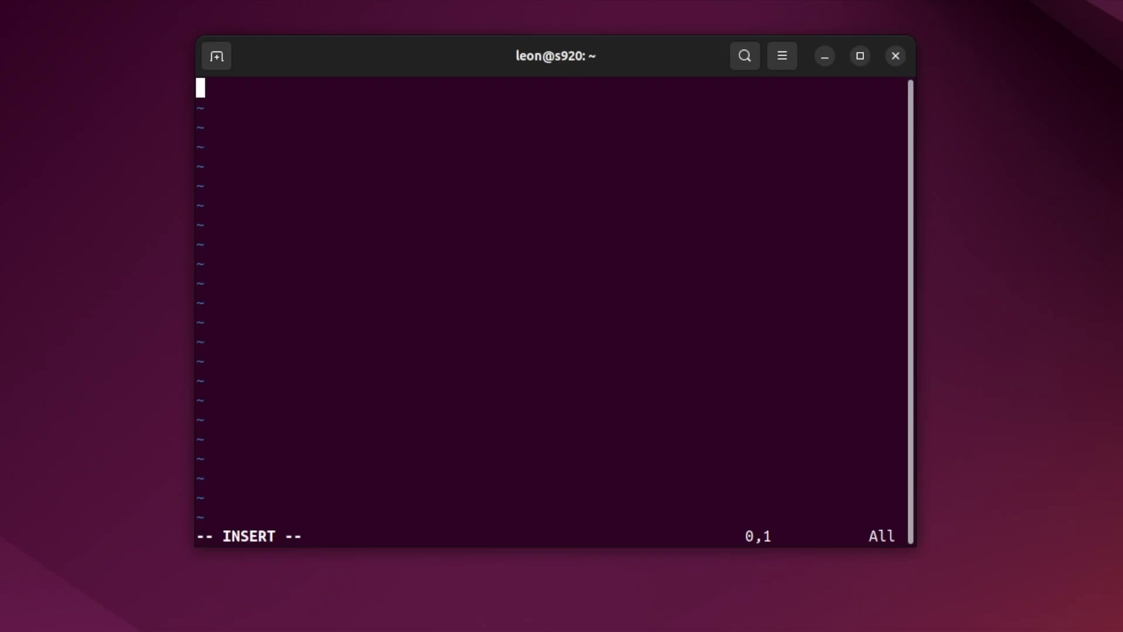
{"action": "type", "text": "[Unit]"}
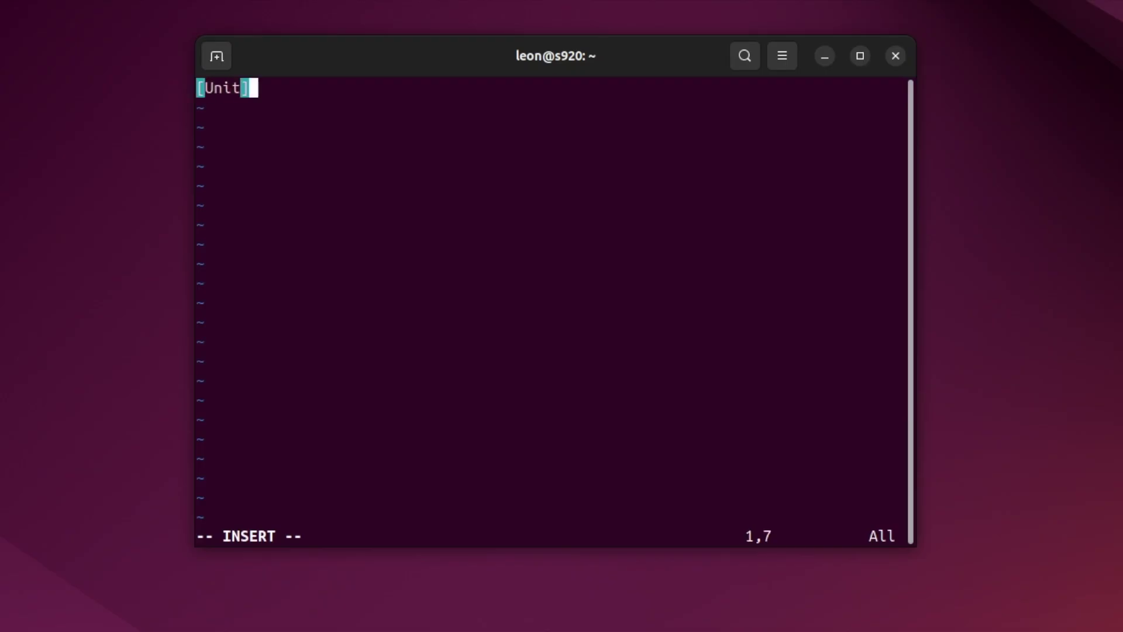
{"action": "key", "text": "Return"}
{"action": "type", "text": "Descri"}
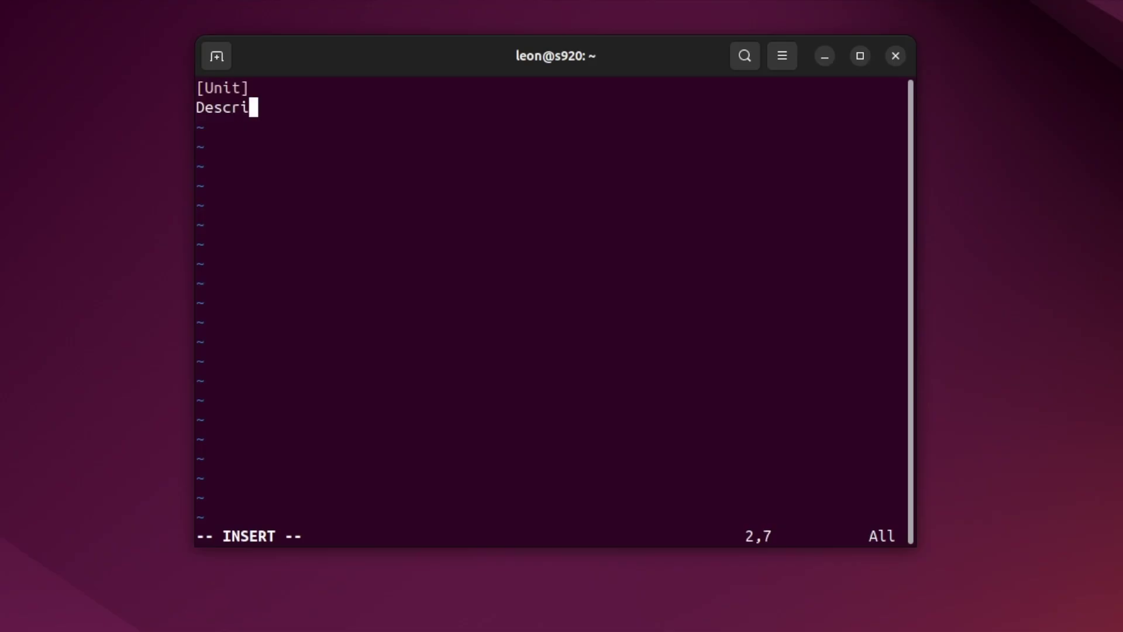
{"action": "type", "text": "ption=Enable "}
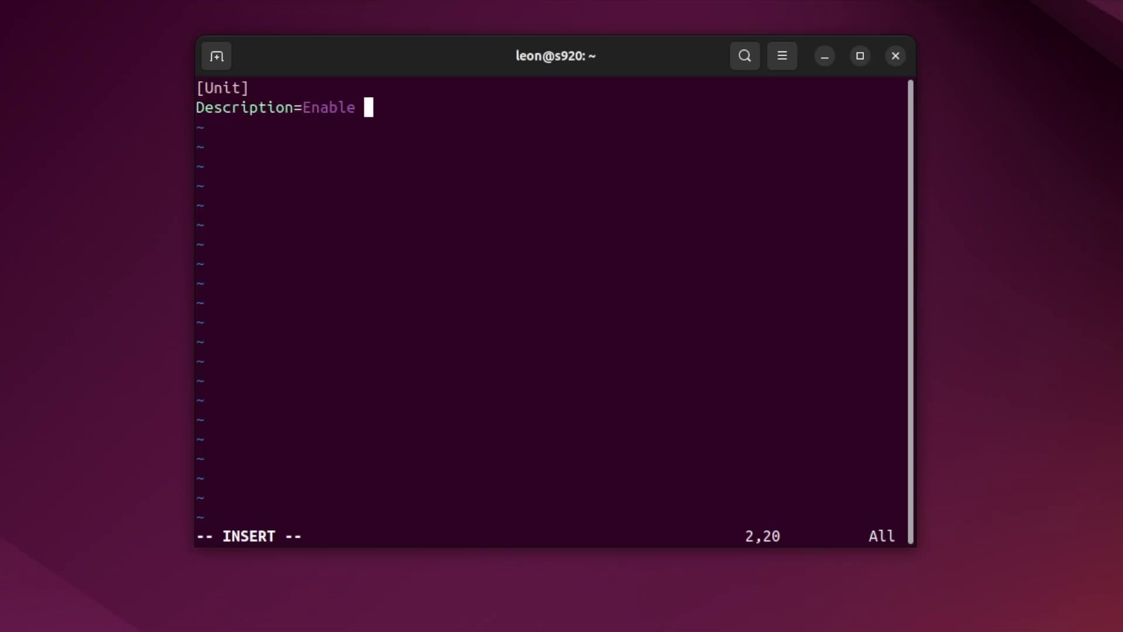
{"action": "type", "text": "Wake-on-LAN"}
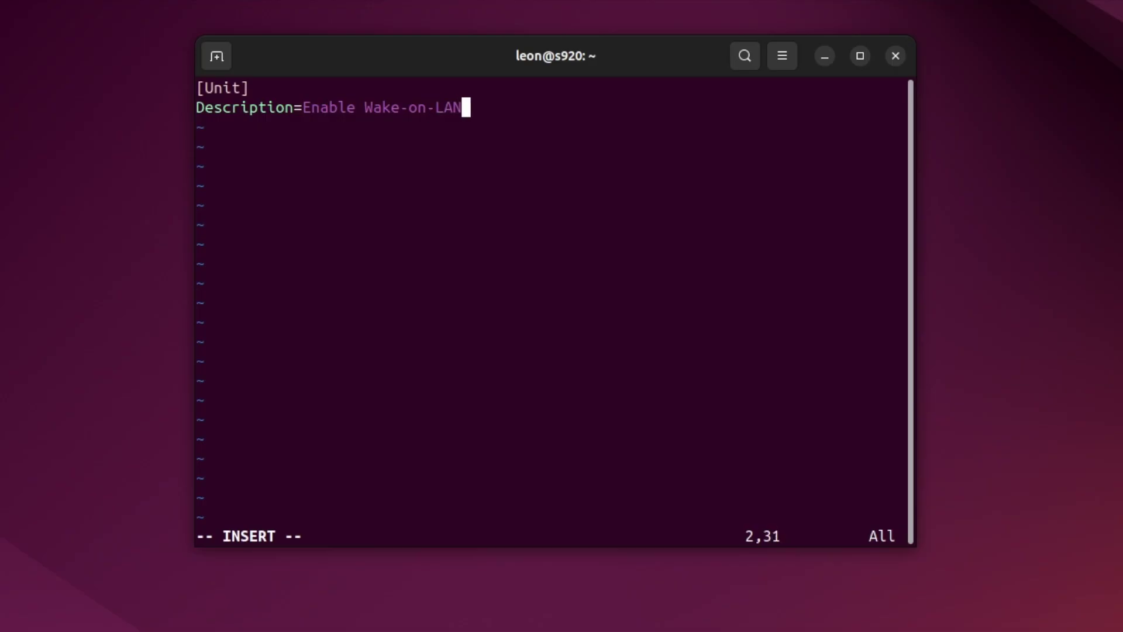
{"action": "key", "text": "Return"}
{"action": "type", "text": "After="}
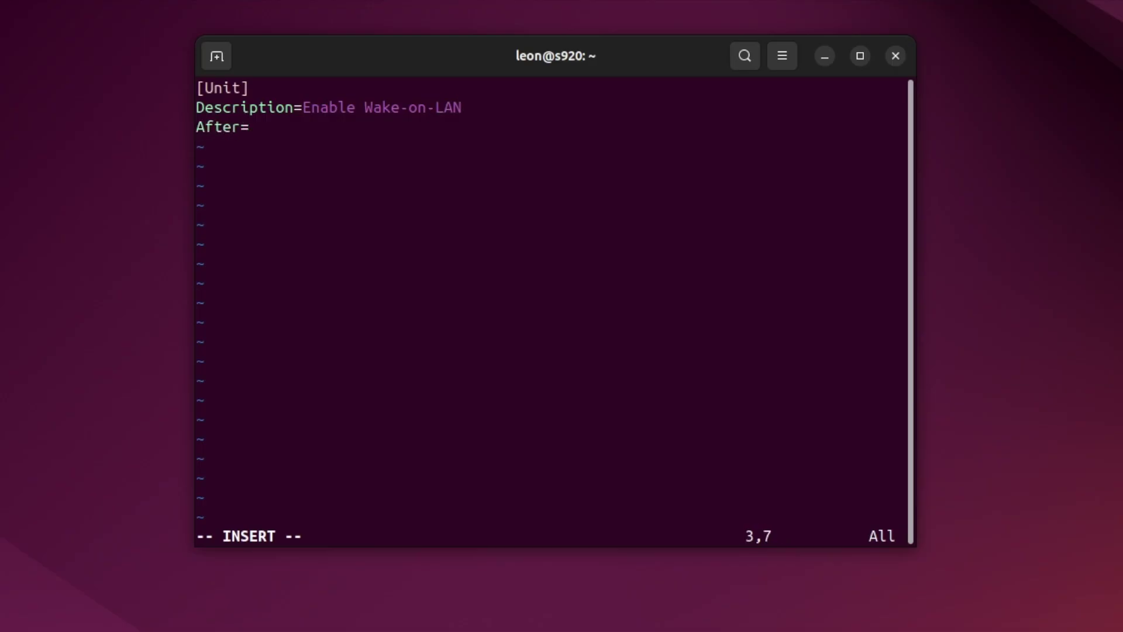
{"action": "type", "text": "network"}
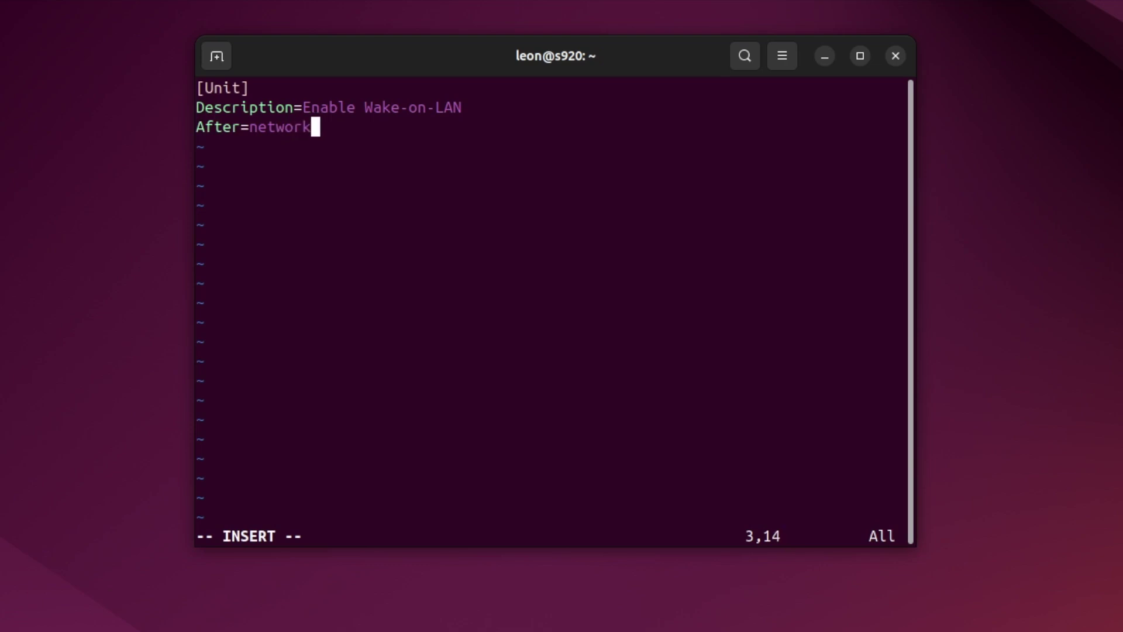
{"action": "type", "text": ".target"}
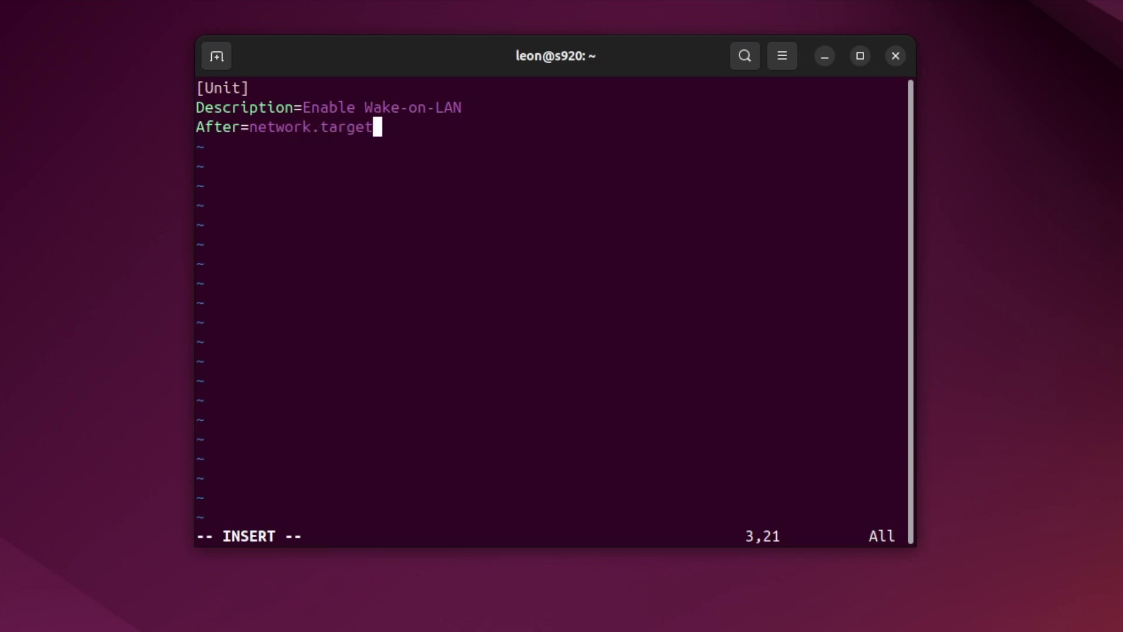
{"action": "key", "text": "Return"}
{"action": "key", "text": "Return"}
Step: Add a oneshot [Service] running /sbin/ethtool -s enp1s0 wol g and an [Install] section for multi-user.target
{"action": "type", "text": "[Service]"}
{"action": "key", "text": "Return"}
{"action": "type", "text": "Type=oneshot"}
{"action": "key", "text": "Return"}
{"action": "type", "text": "ExecStart=/sbin/"}
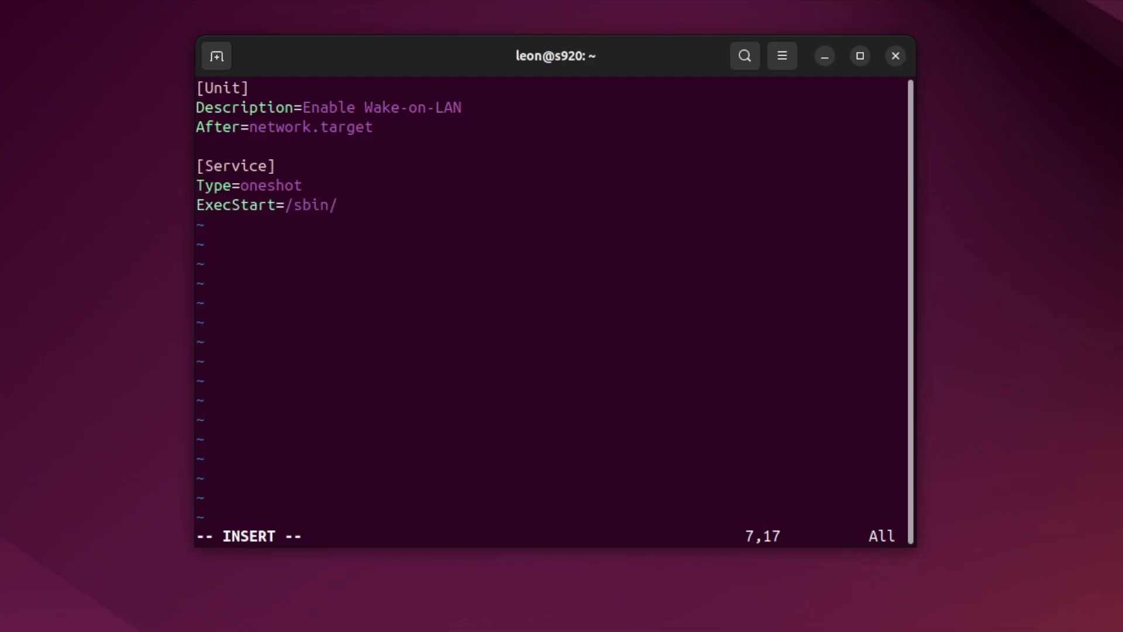
{"action": "type", "text": "ethtool -s enp1s0 wol g"}
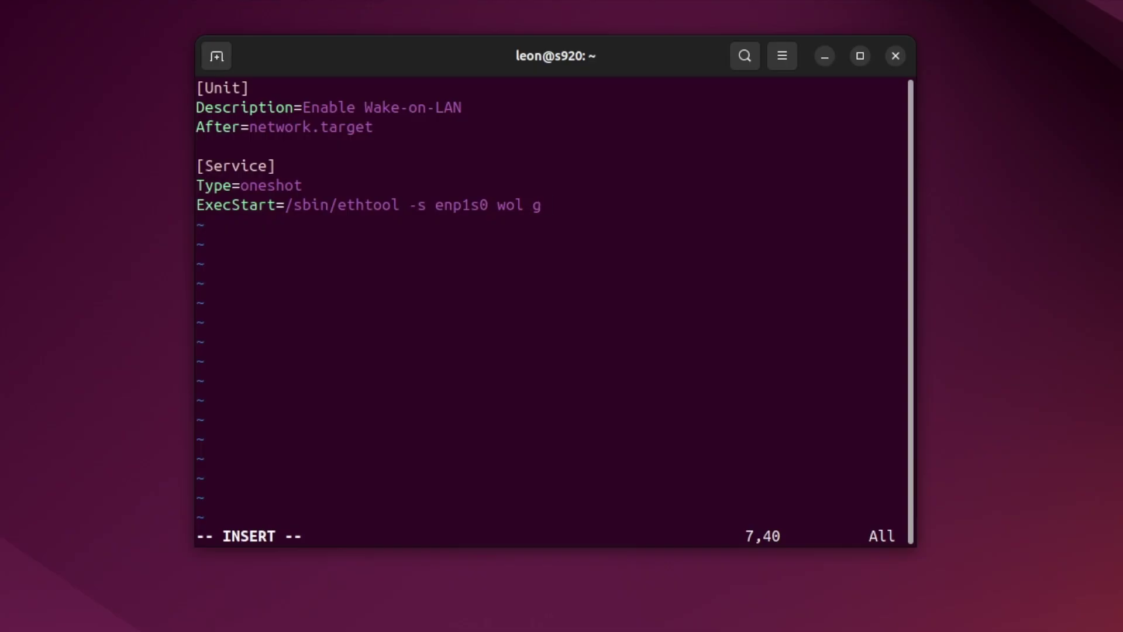
{"action": "key", "text": "Return"}
{"action": "key", "text": "Return"}
{"action": "type", "text": "[Install]"}
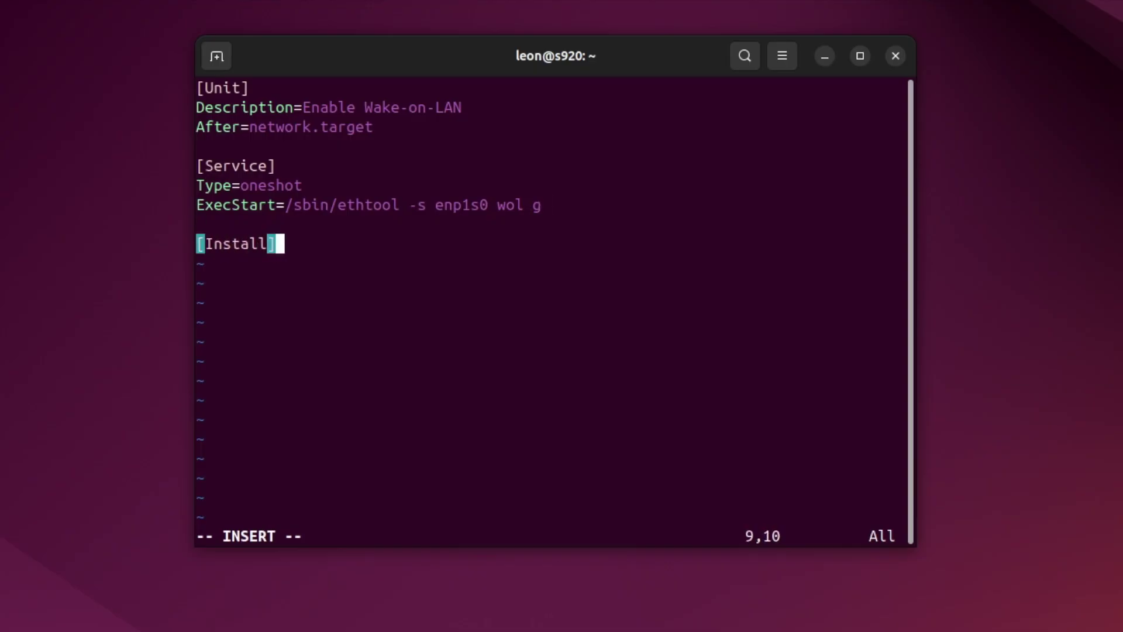
{"action": "key", "text": "Return"}
{"action": "type", "text": "Wante"}
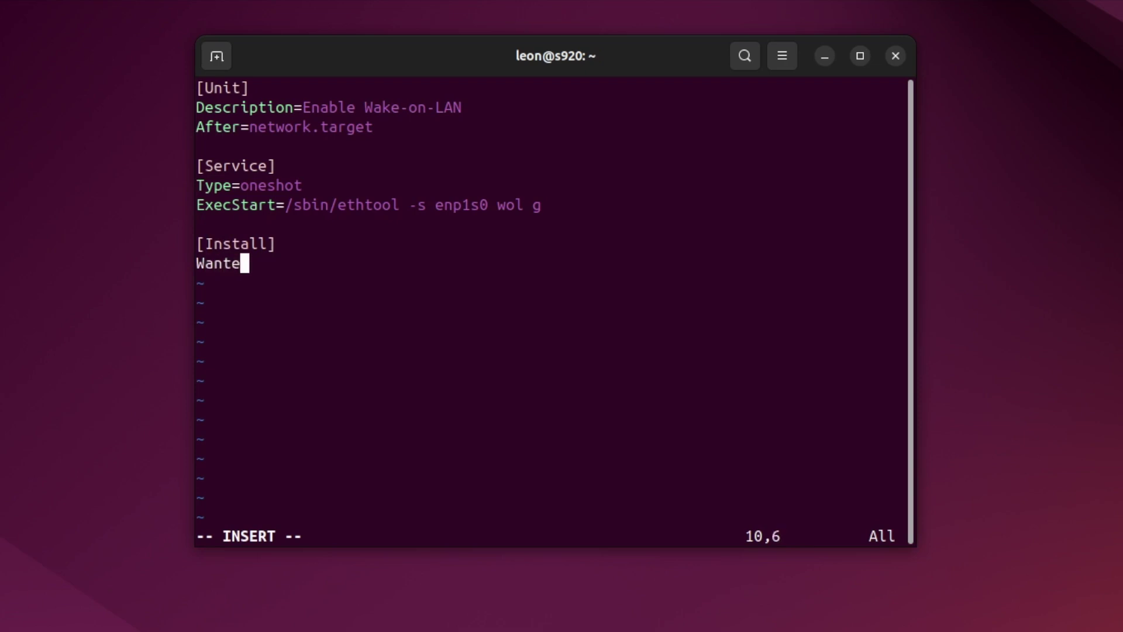
{"action": "type", "text": "rBy=mu"}
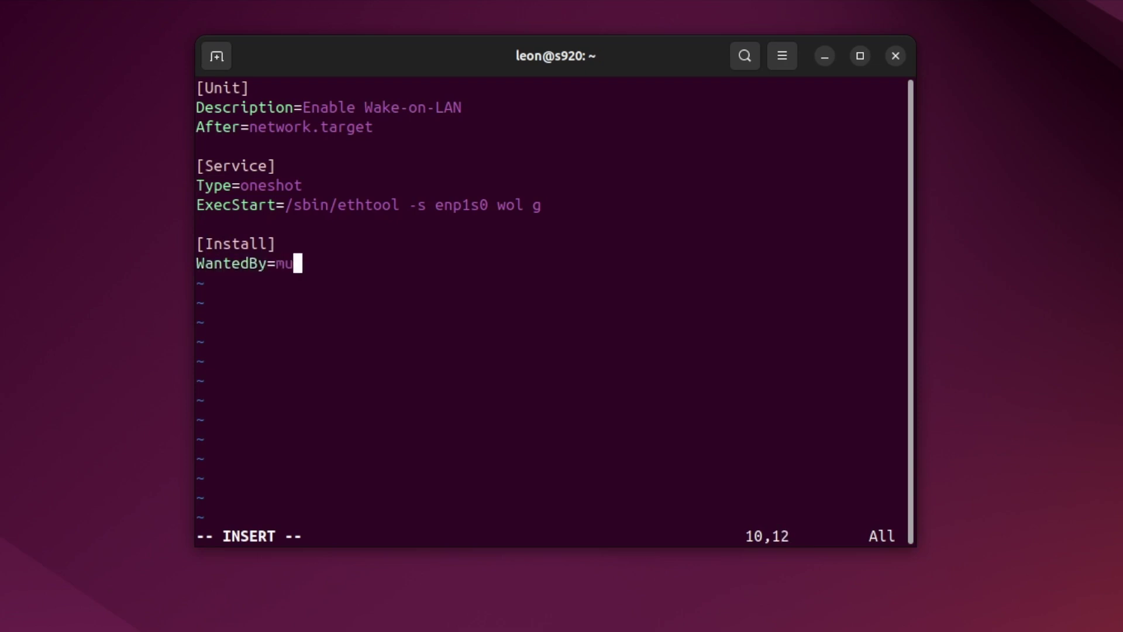
{"action": "type", "text": "lti-us"}
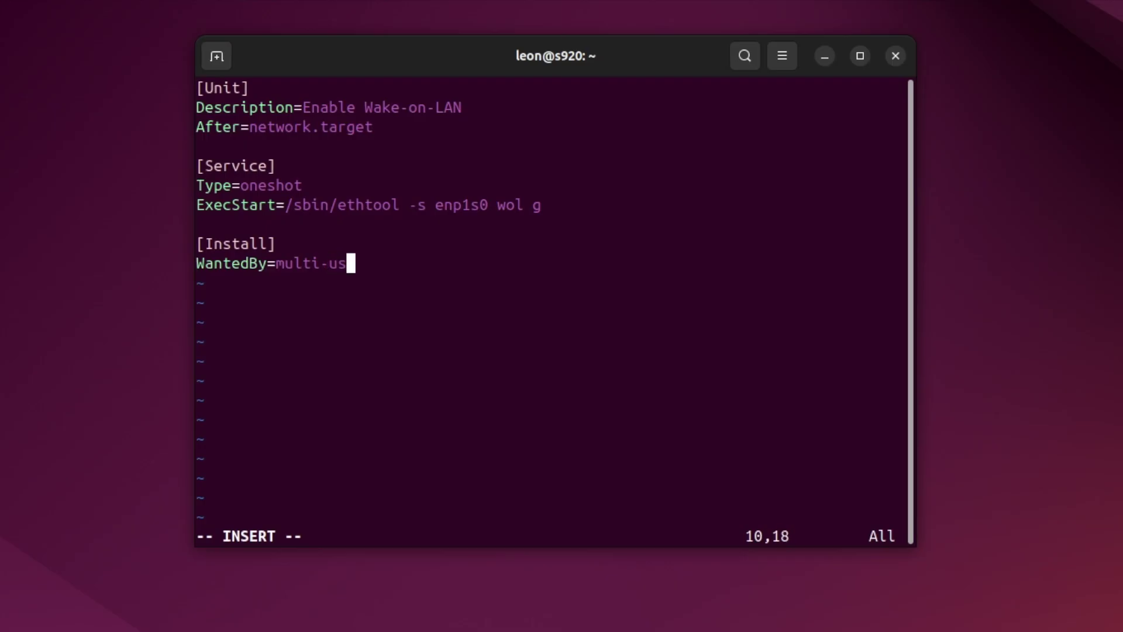
{"action": "type", "text": "er.target"}
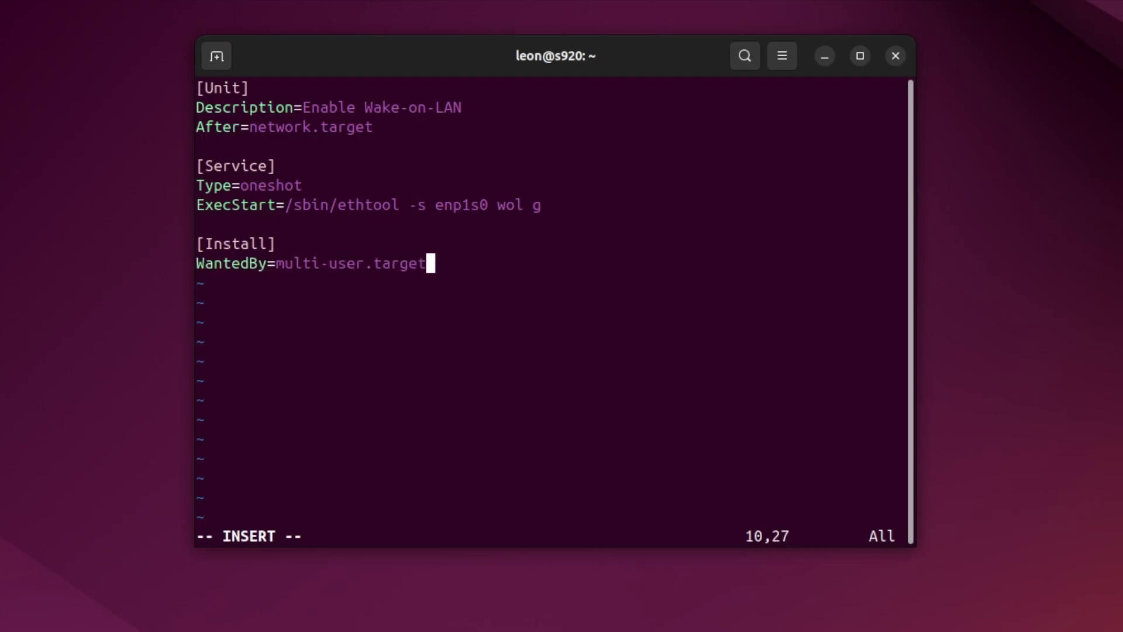
{"action": "key", "text": "Return"}
{"action": "key", "text": "Return"}
Step: Remove trailing blank lines, save wol.service with :wq, and run sudo systemctl daemon-reload
{"action": "key", "text": "BackSpace"}
{"action": "key", "text": "BackSpace"}
{"action": "key", "text": "Escape"}
{"action": "type", "text": ":wq"}
{"action": "key", "text": "Return"}
{"action": "type", "text": "sudo s"}
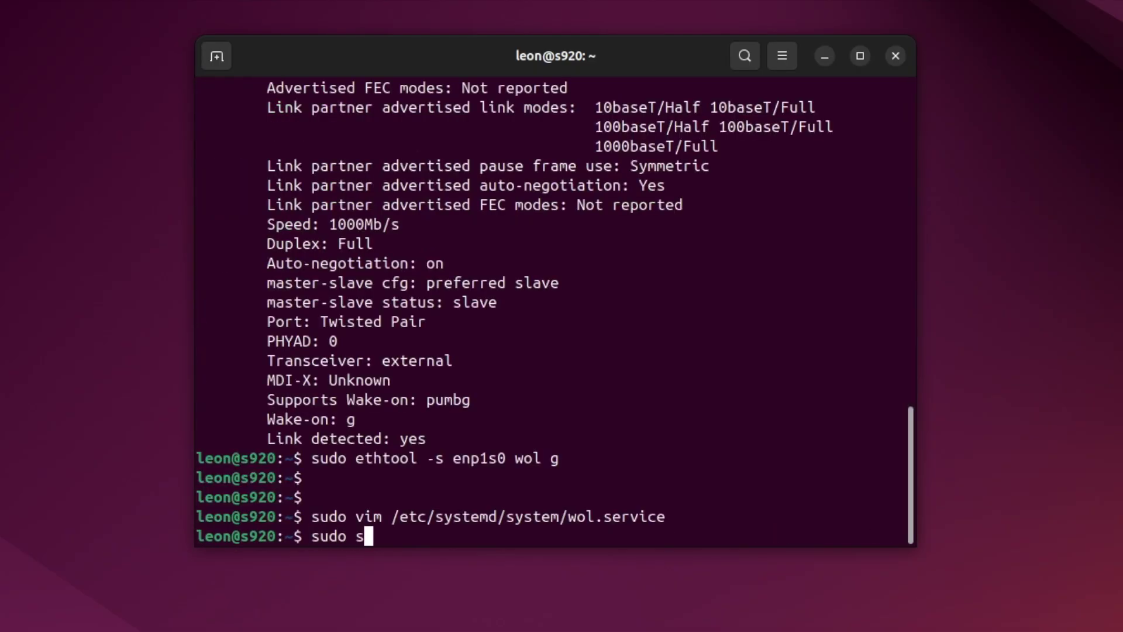
{"action": "type", "text": "ystemctl daemo"}
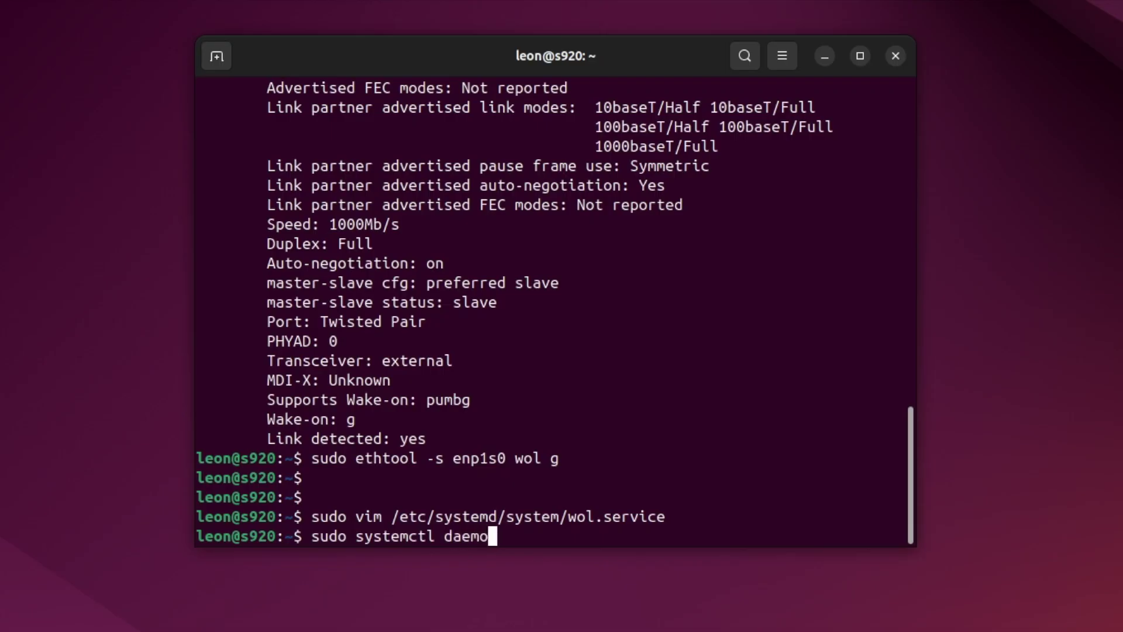
{"action": "type", "text": "n-reload"}
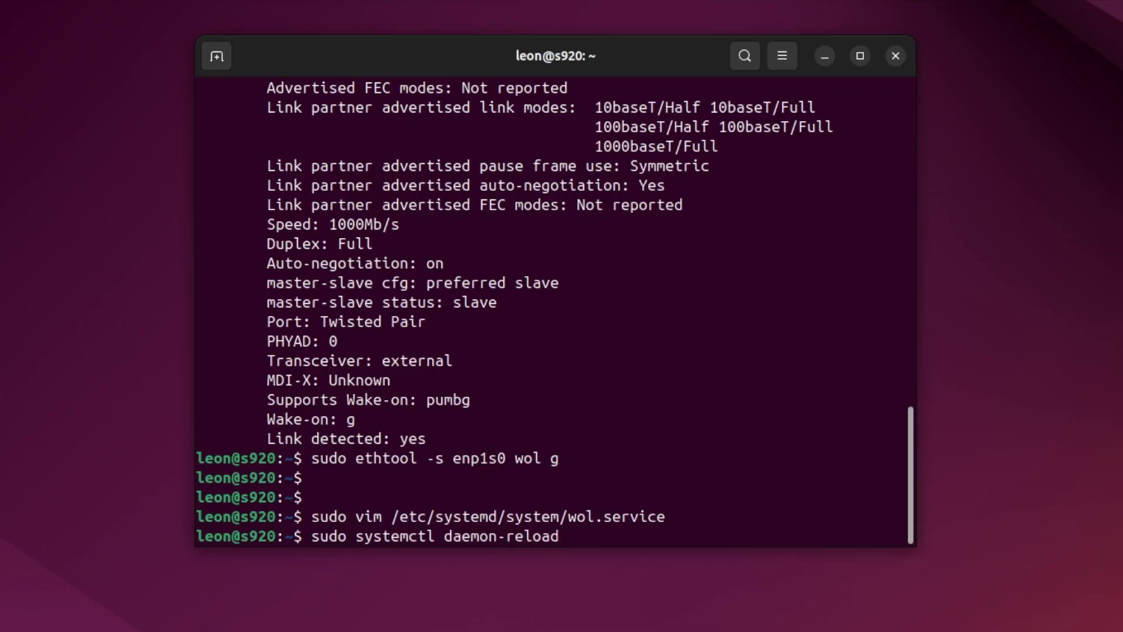
{"action": "key", "text": "Return"}
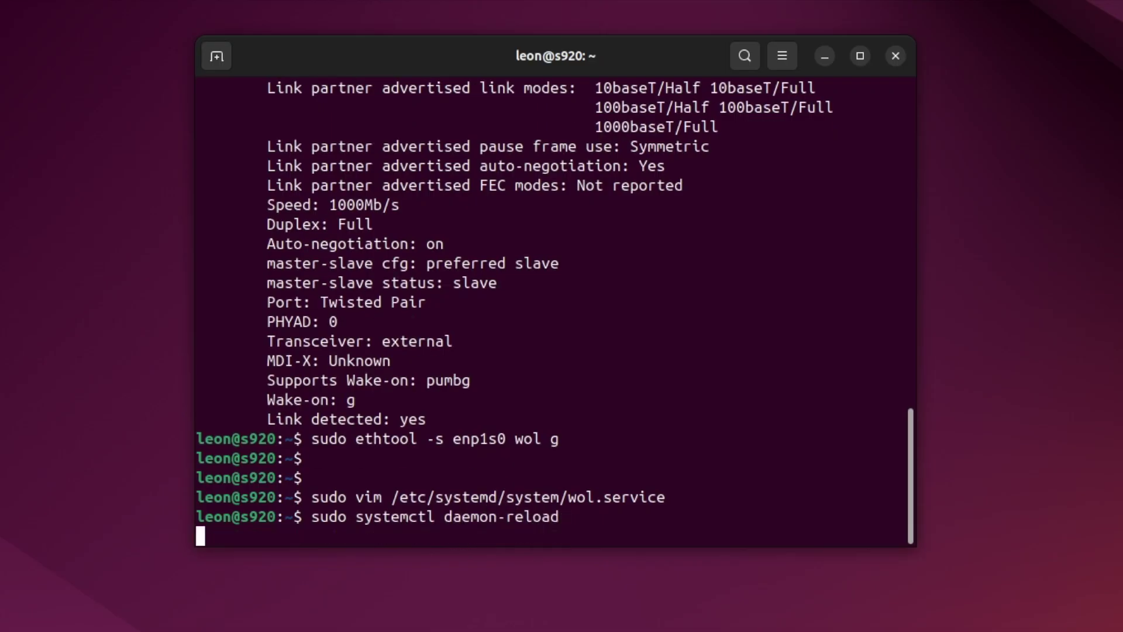
Step: Enable and start wol.service with sudo systemctl
{"action": "type", "text": "sudo systemctl "}
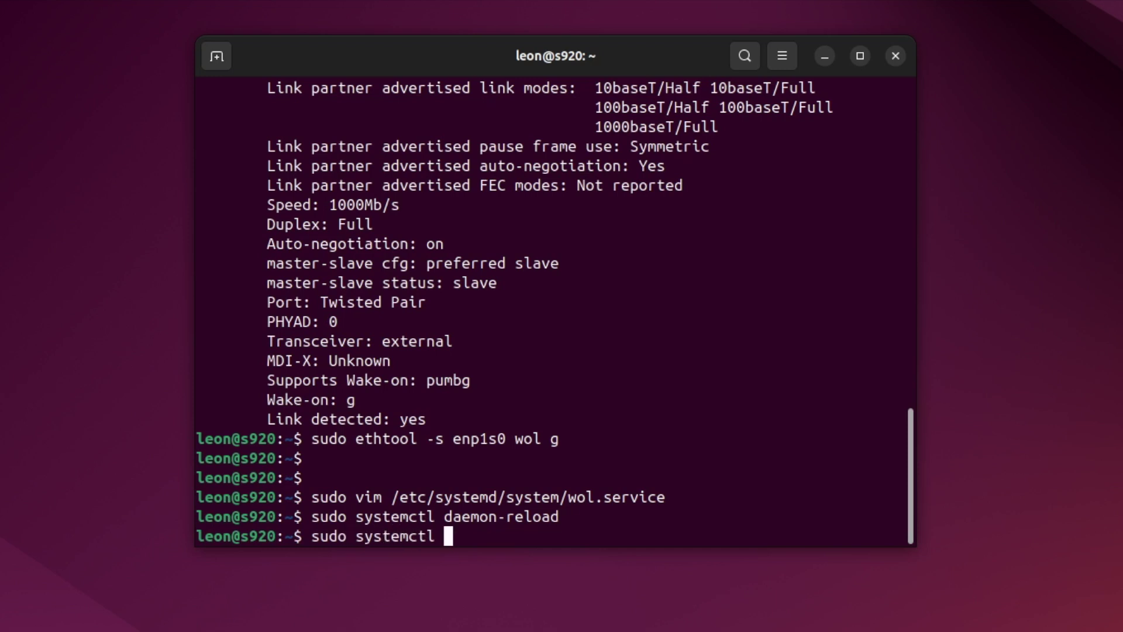
{"action": "type", "text": "enable wol."}
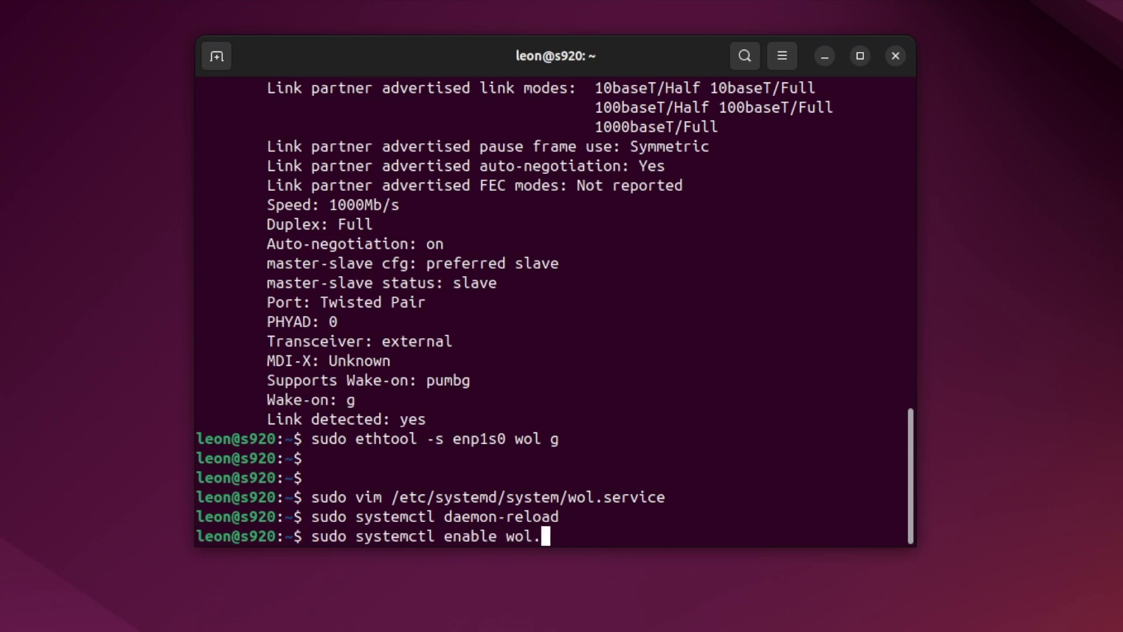
{"action": "type", "text": "services"}
{"action": "key", "text": "BackSpace"}
{"action": "key", "text": "Return"}
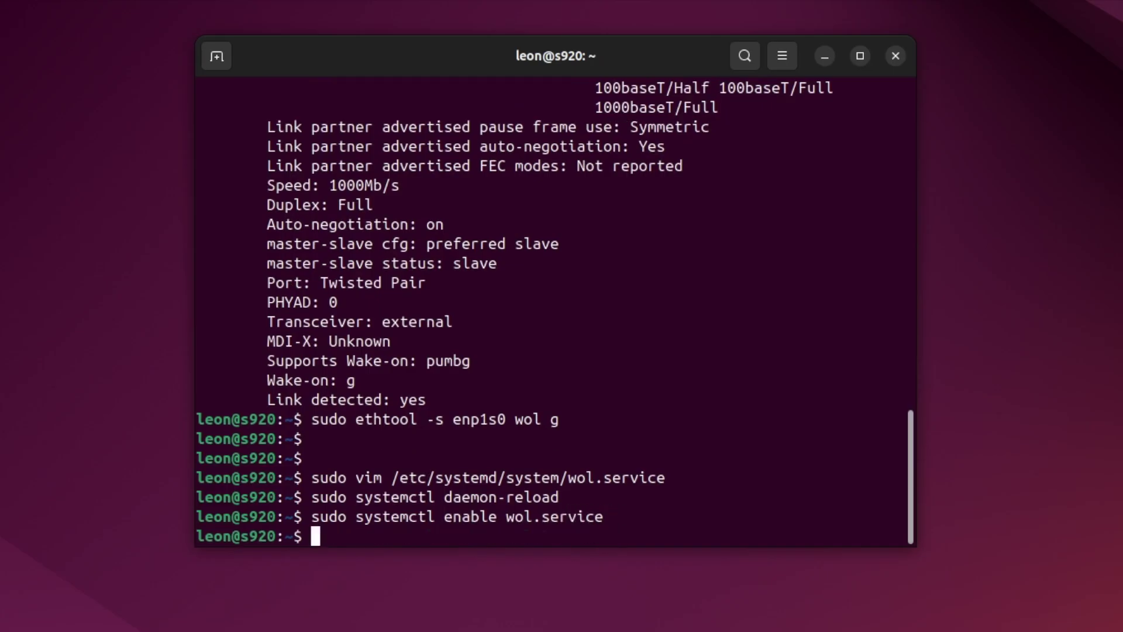
{"action": "type", "text": "sudo systemctl sta"}
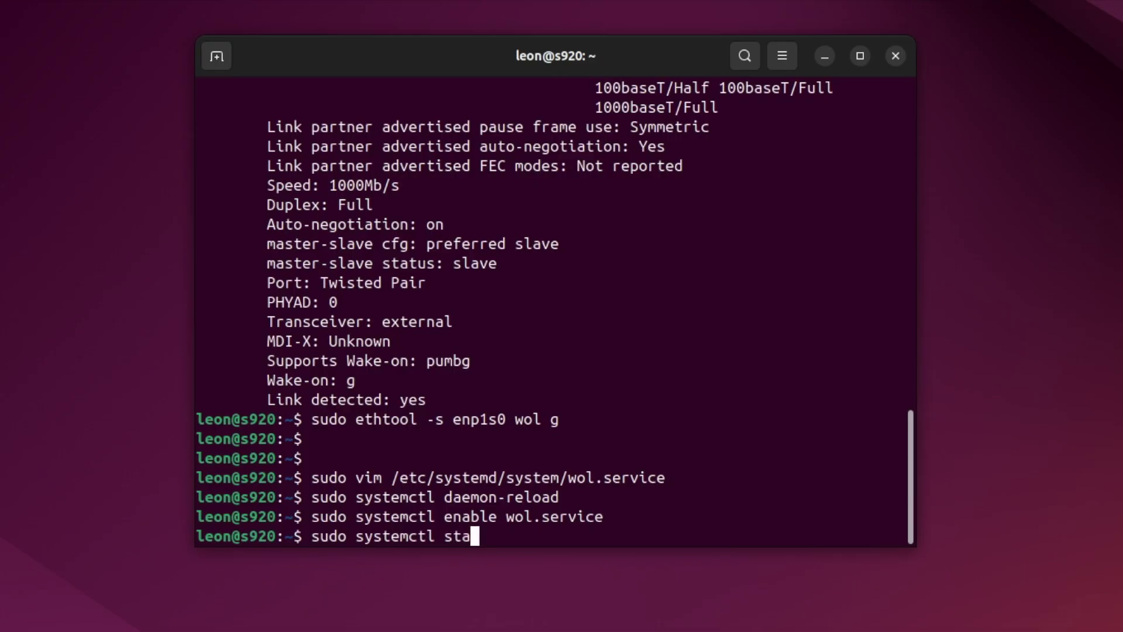
{"action": "type", "text": "rt wol.service"}
{"action": "key", "text": "Return"}
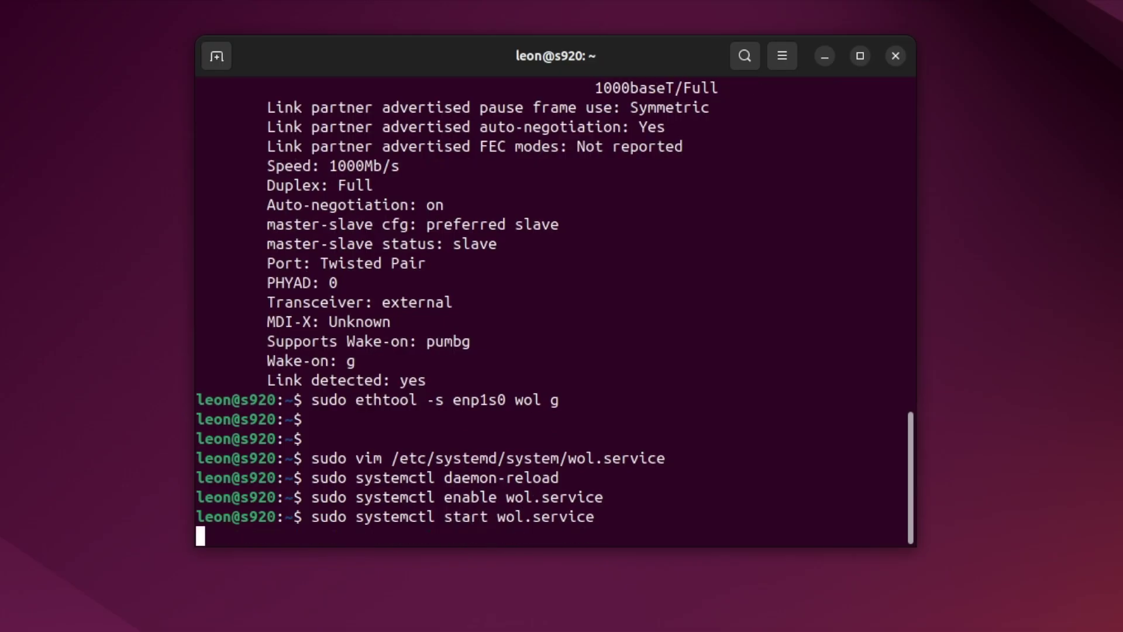
Step: List interfaces with ip a, noting enp1s0, then shut the server down with sudo poweroff
{"action": "type", "text": "ip a"}
{"action": "key", "text": "Return"}
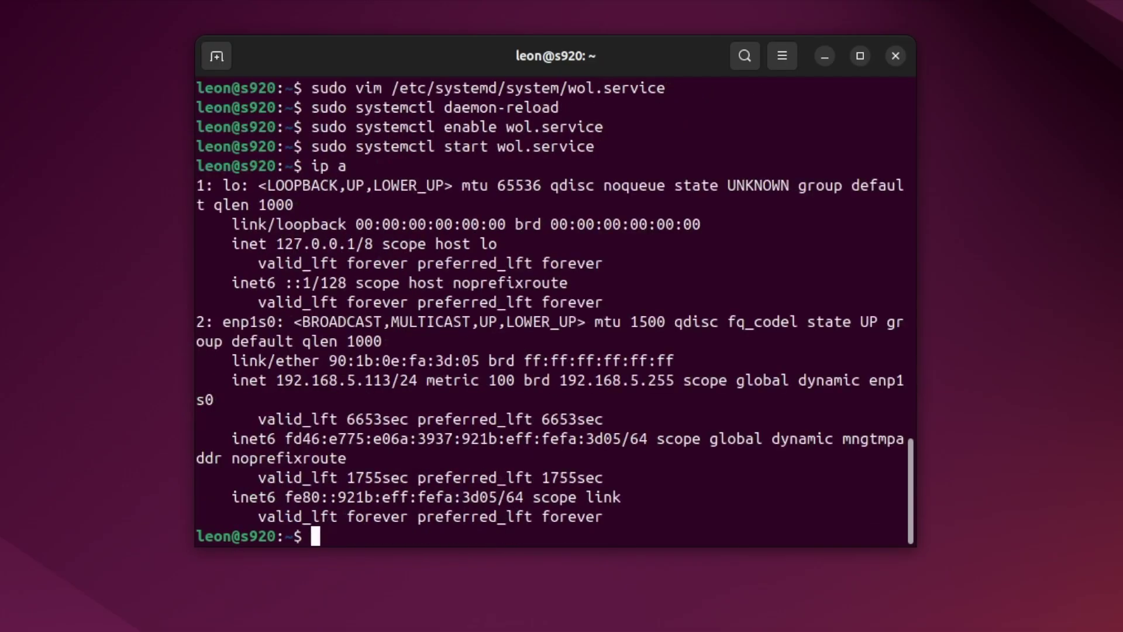
{"action": "double_click", "coordinate": [254, 315]}
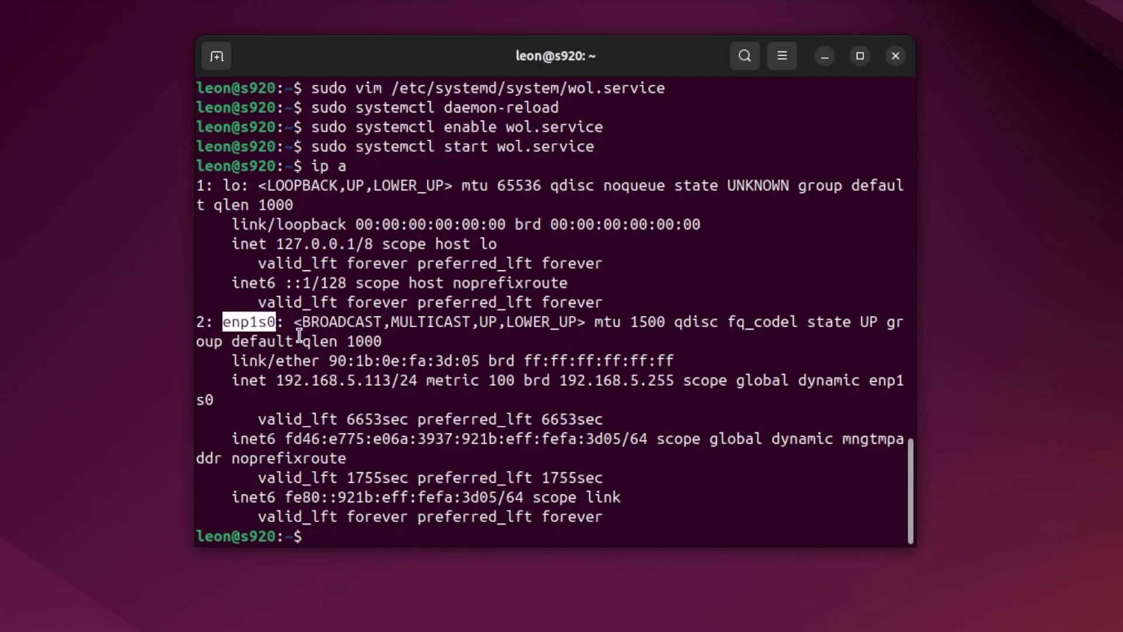
{"action": "left_click", "coordinate": [417, 344]}
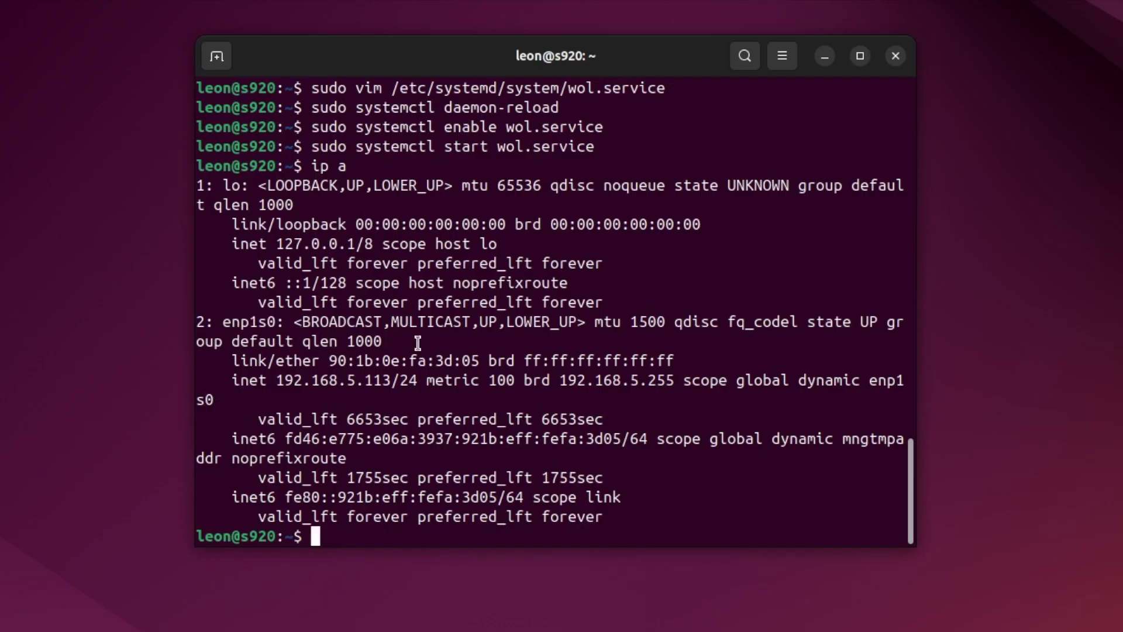
{"action": "type", "text": "sudo power"}
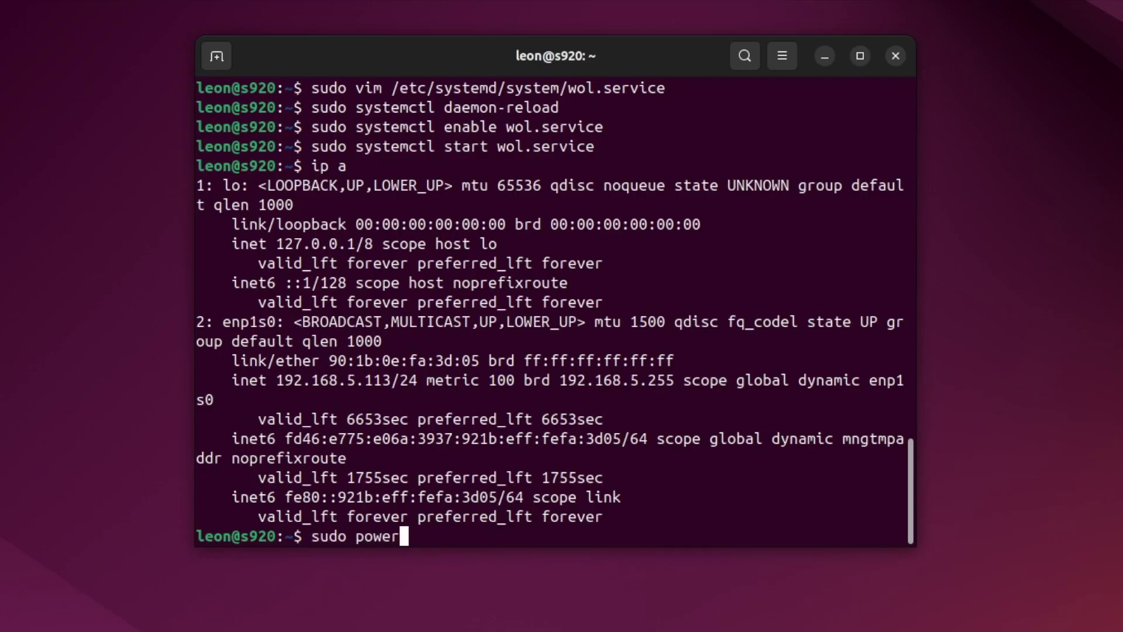
{"action": "type", "text": "off"}
{"action": "key", "text": "Return"}
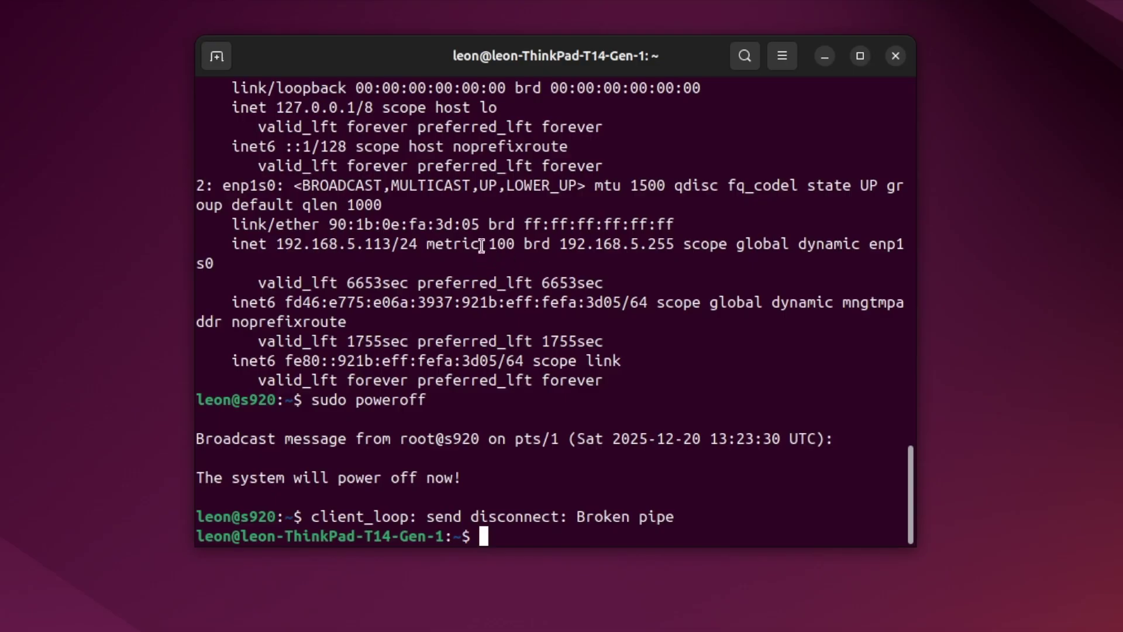
Step: Send a wakeonlan magic packet to 90:1b:0e:fa:3d:05, then rerun the SSH login to 192.168.5.113
{"action": "left_click_drag", "start_coordinate": [330, 226], "coordinate": [477, 224]}
{"action": "key", "text": "ctrl+c"}
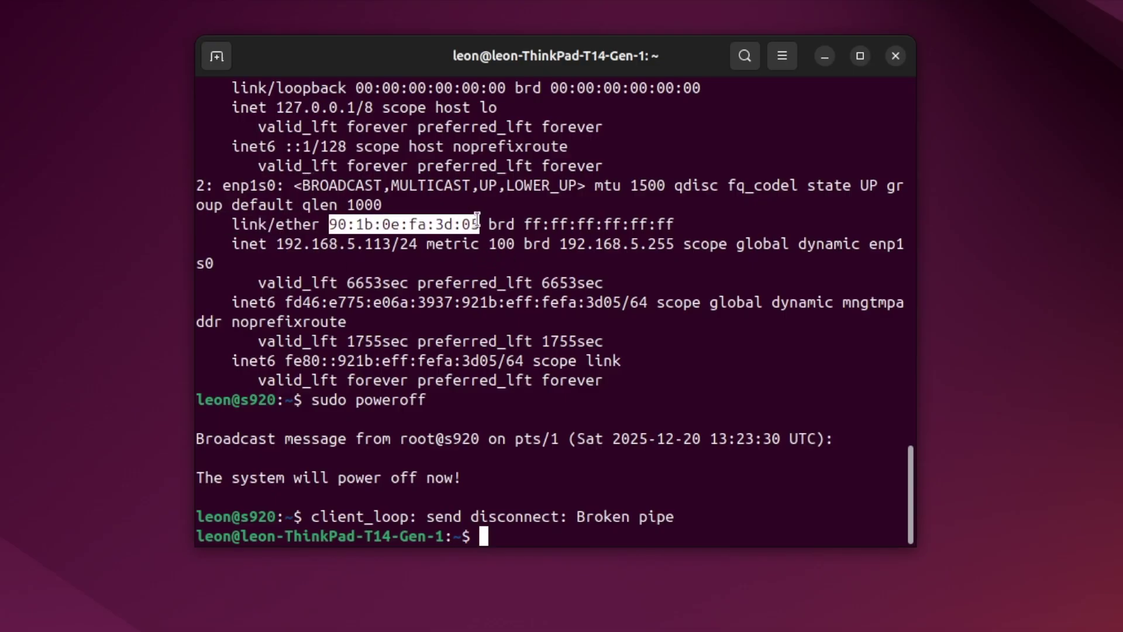
{"action": "left_click", "coordinate": [541, 265]}
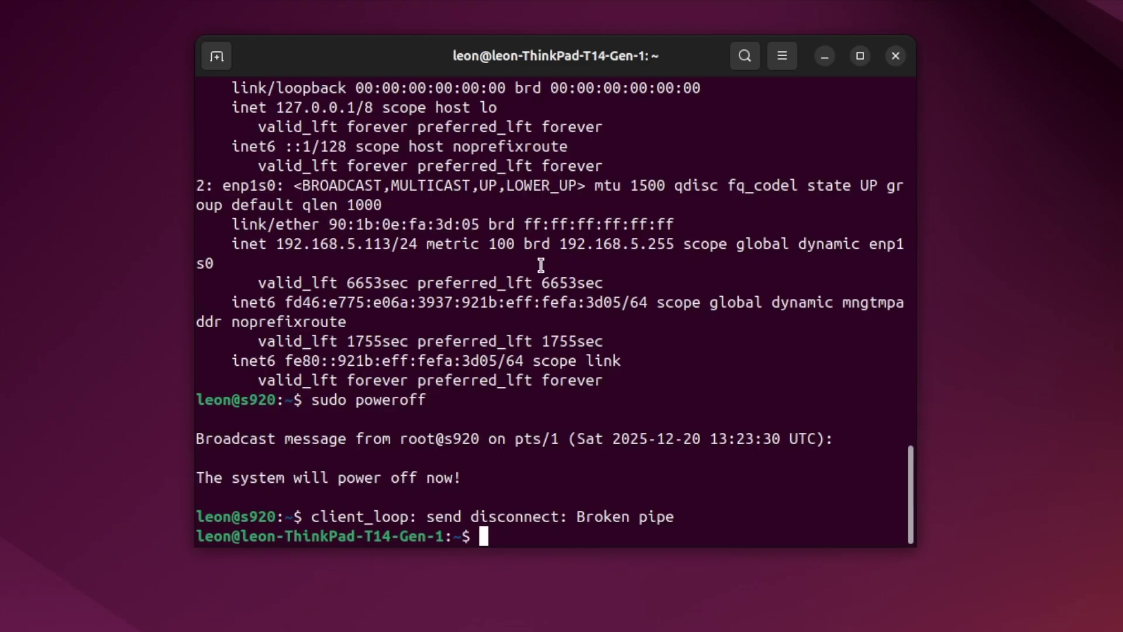
{"action": "type", "text": "wakeonlan"}
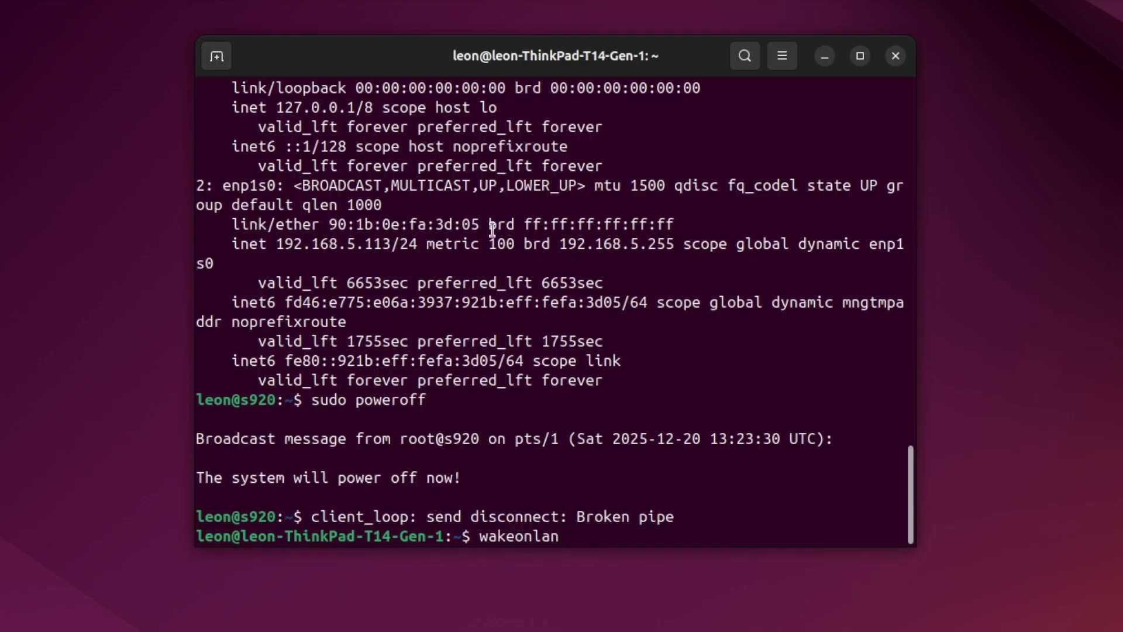
{"action": "left_click_drag", "start_coordinate": [372, 227], "coordinate": [480, 228]}
{"action": "middle_click", "coordinate": [611, 366]}
{"action": "key", "text": "Return"}
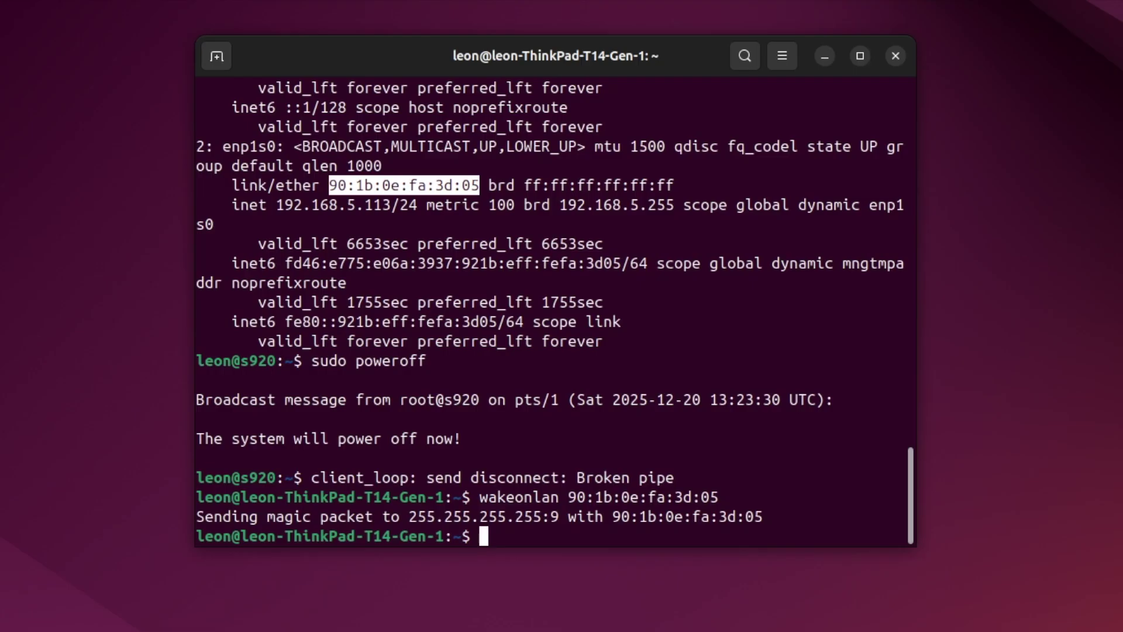
{"action": "key", "text": "Up"}
{"action": "key", "text": "Up"}
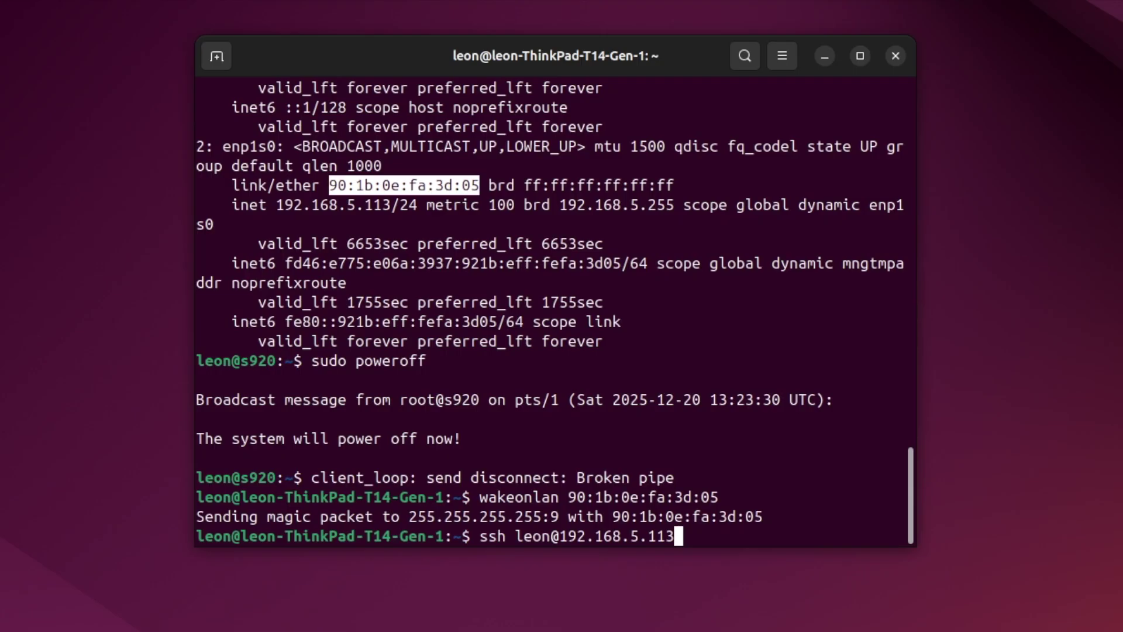
{"action": "key", "text": "Return"}
{"action": "key", "text": "Return"}
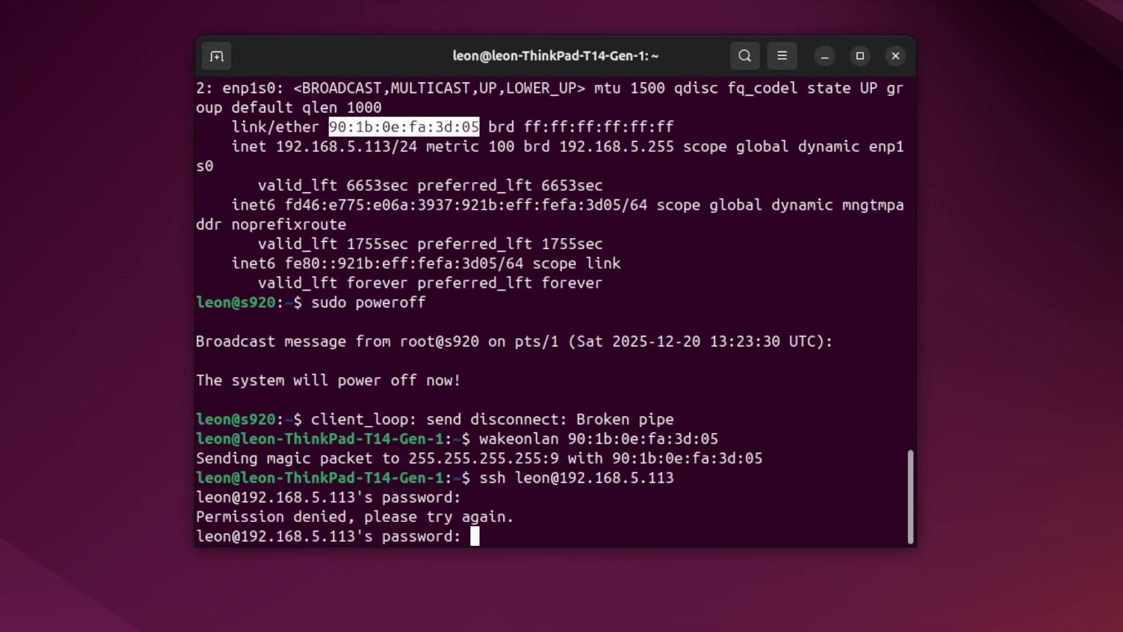
Step: Enter the account password and run uname -a, showing the 6.8.0-88-generic kernel
{"action": "key", "text": "Return"}
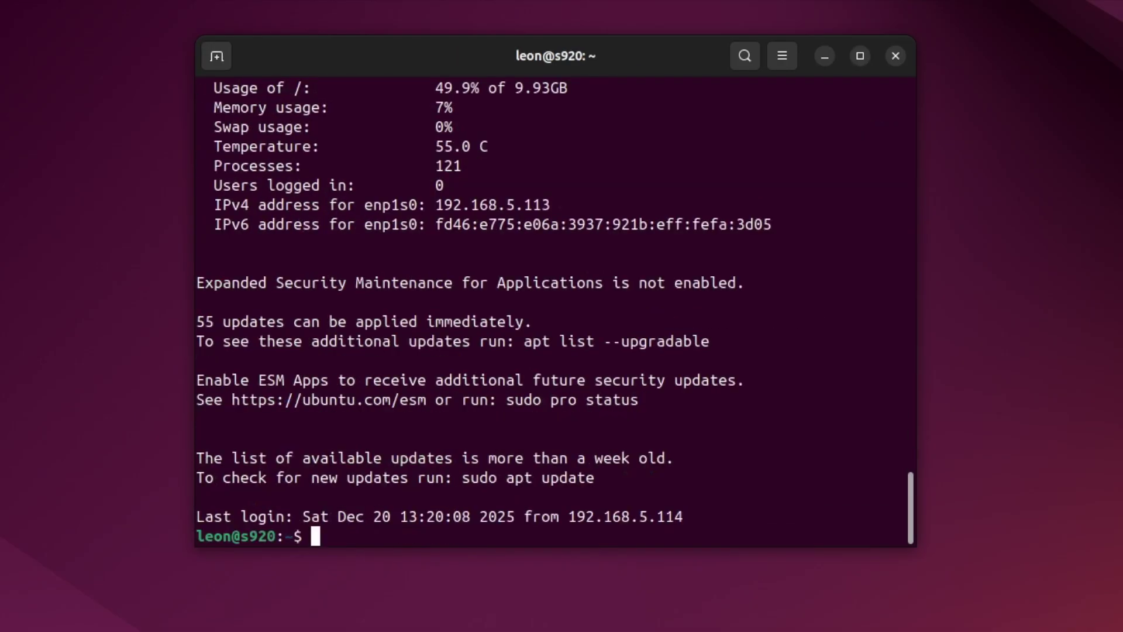
{"action": "type", "text": "uname -a"}
{"action": "key", "text": "Return"}
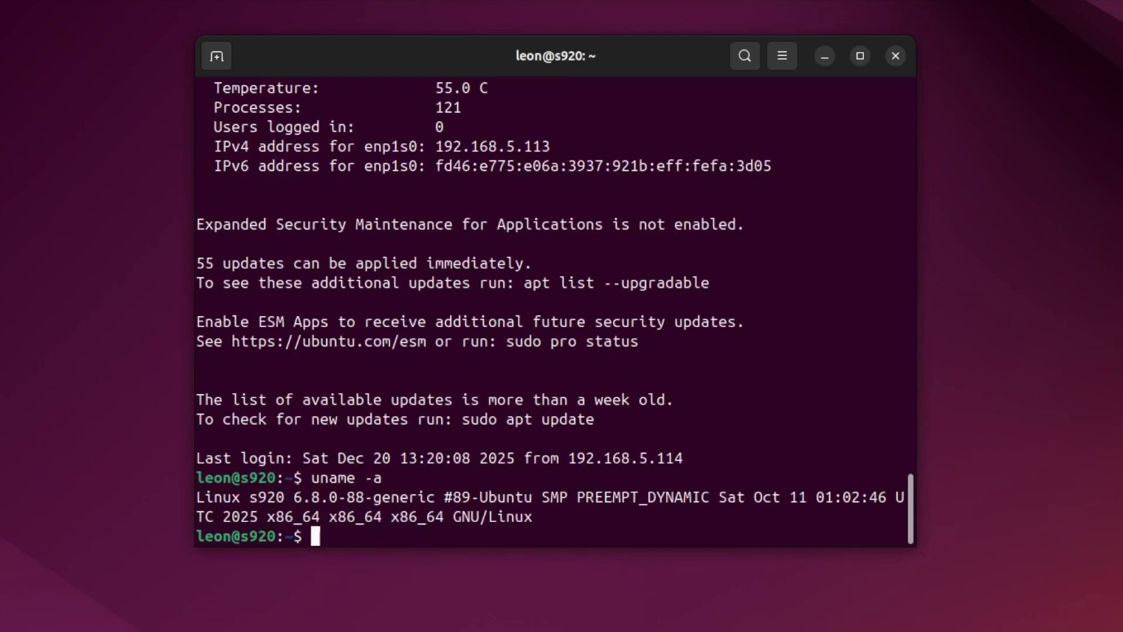
{"action": "type", "text": "sudo powers"}
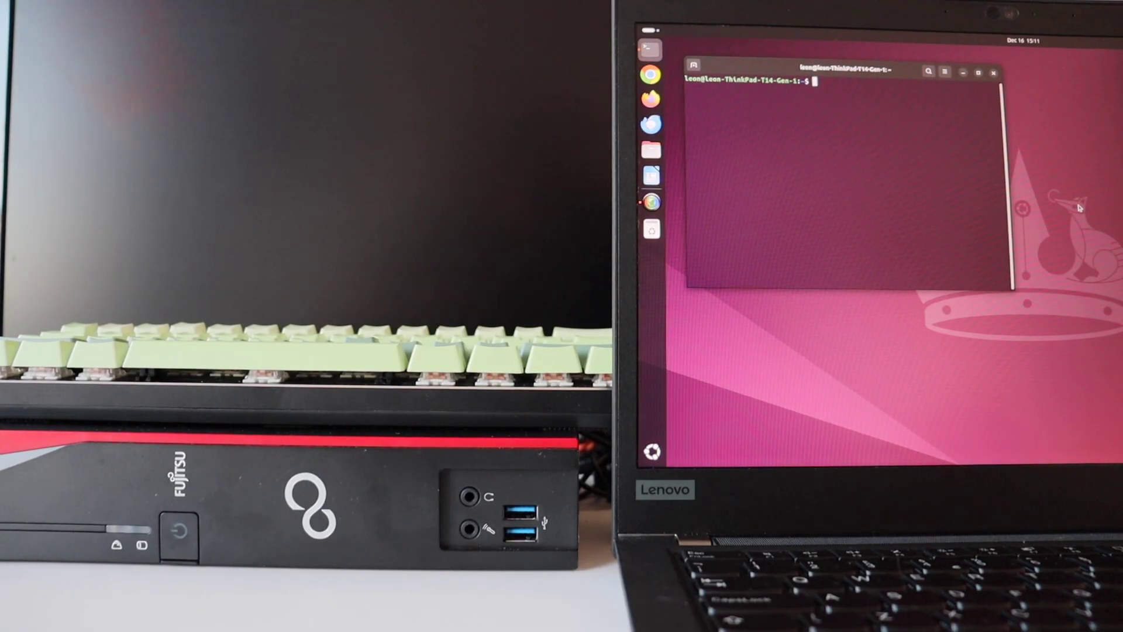
Step: Run sudo apt install wakeonlan on the laptop to fetch the 9,292 B package
{"action": "type", "text": "sudo apt"}
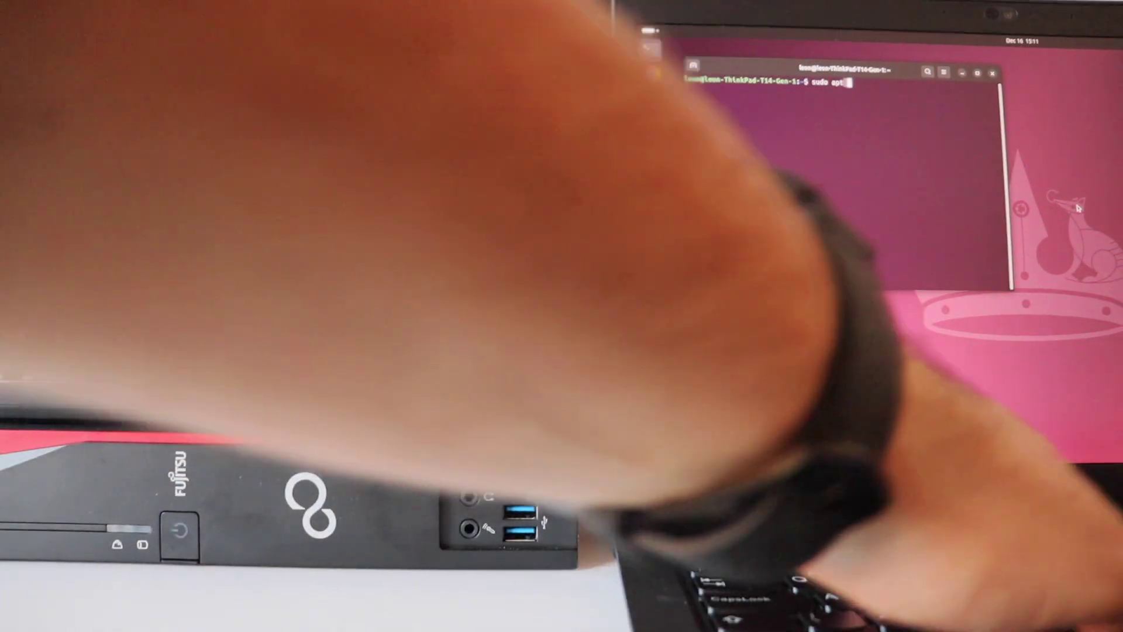
{"action": "type", "text": " install wakeon"}
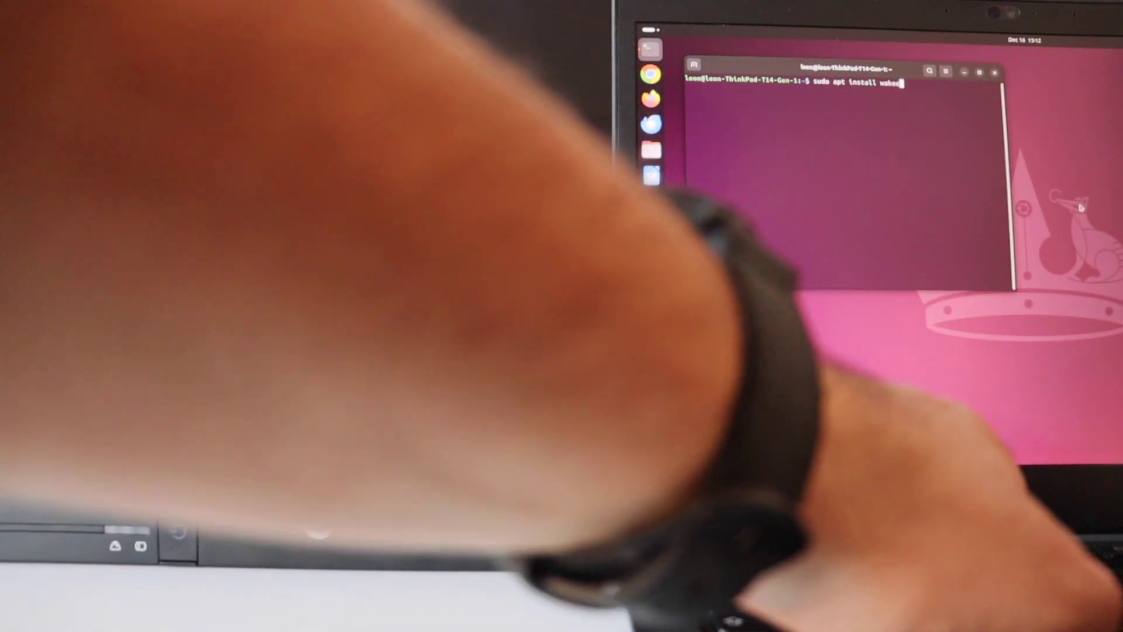
{"action": "type", "text": "lan"}
{"action": "key", "text": "Return"}
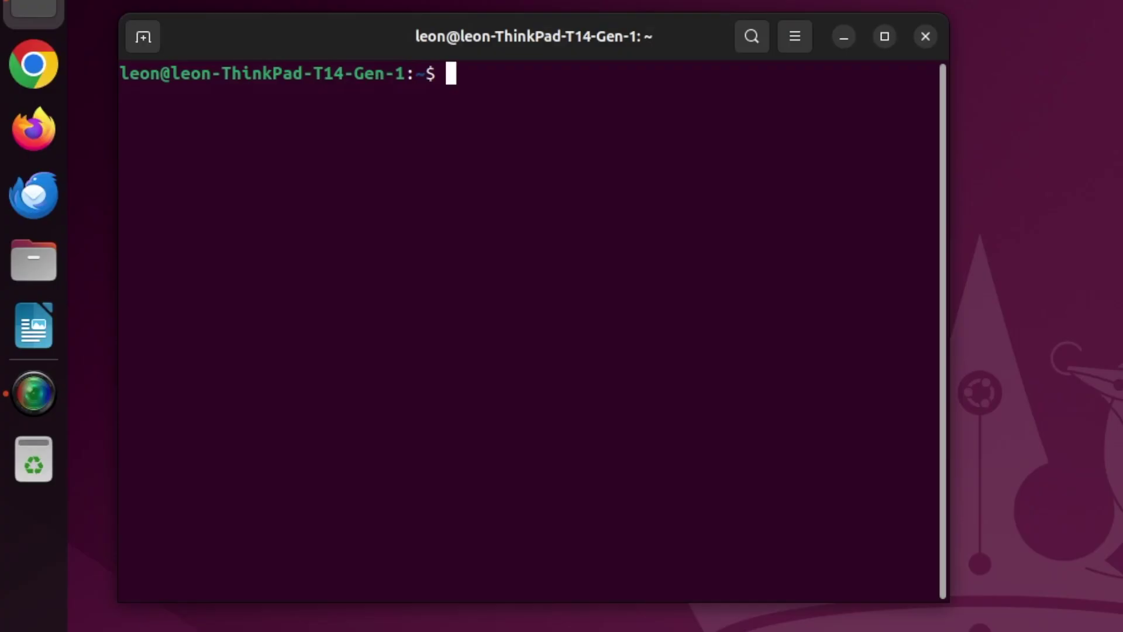
Step: Install wakeonlan 0.41-12.1, then start a wakeonlan command for MAC 90:1b:0e:fa:3d:05
{"action": "type", "text": "sudo apt "}
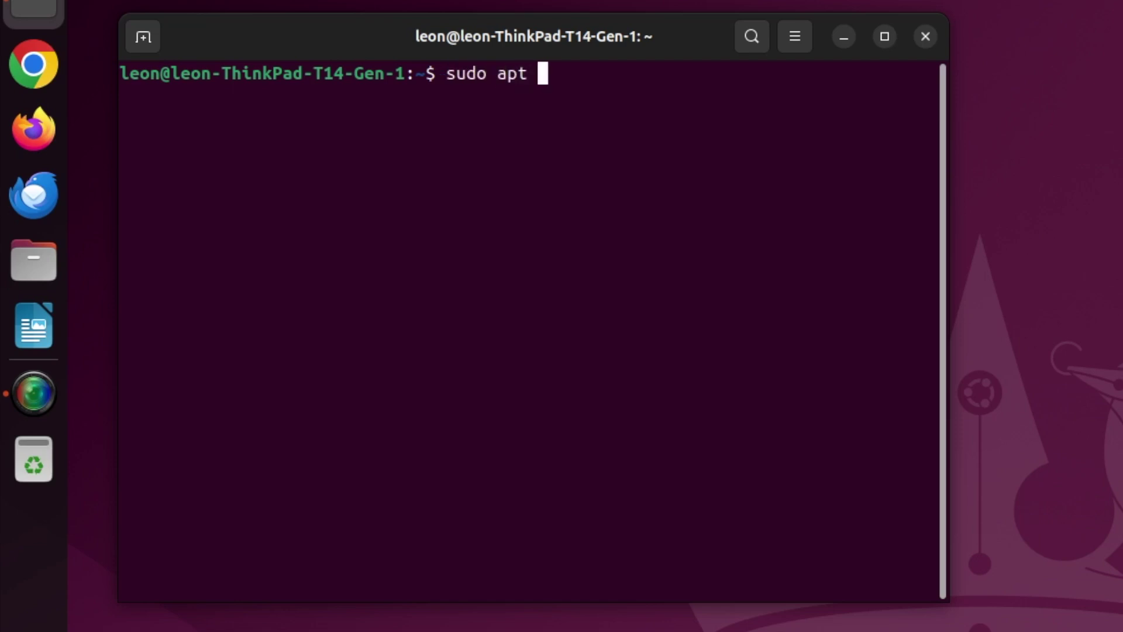
{"action": "type", "text": "install wakeonlan"}
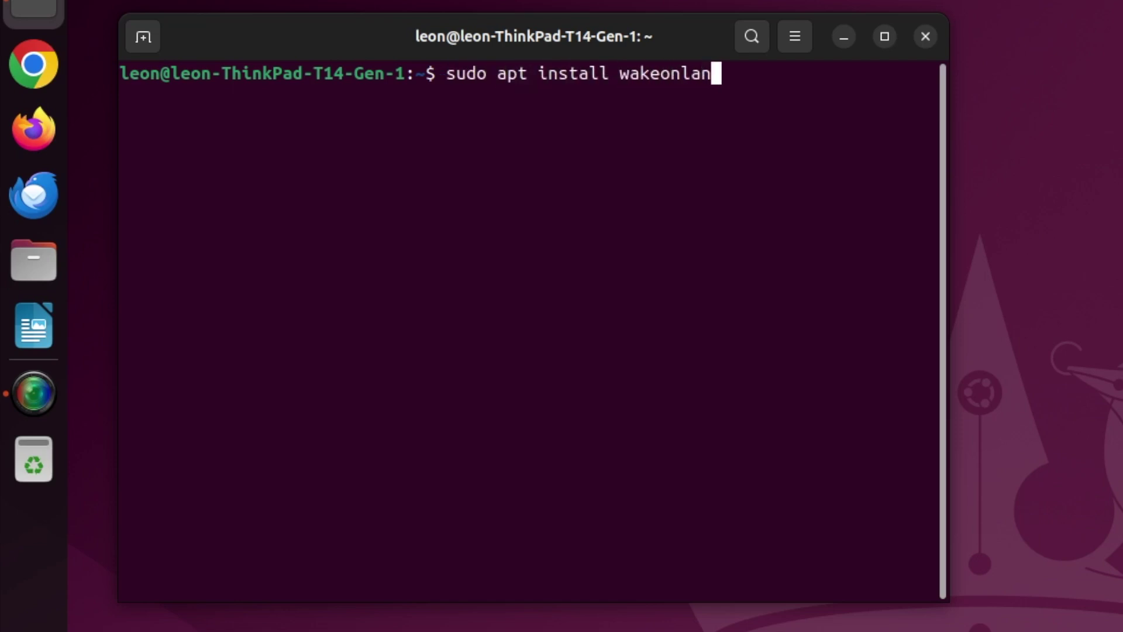
{"action": "key", "text": "Return"}
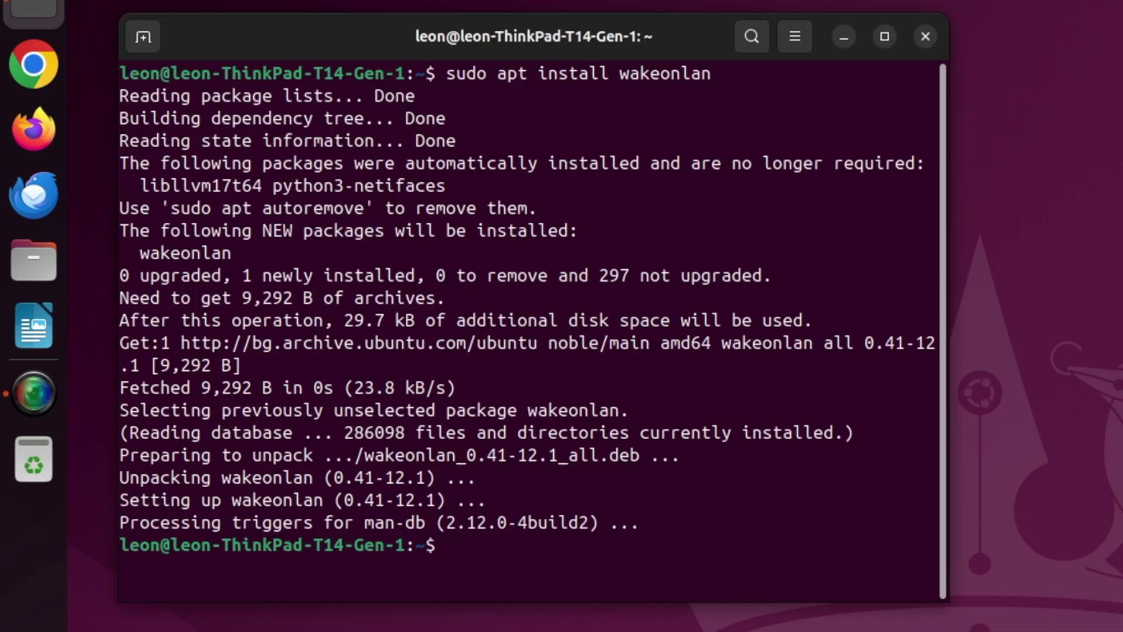
{"action": "type", "text": "wakeo"}
{"action": "key", "text": "Tab"}
{"action": "type", "text": "90:1b:"}
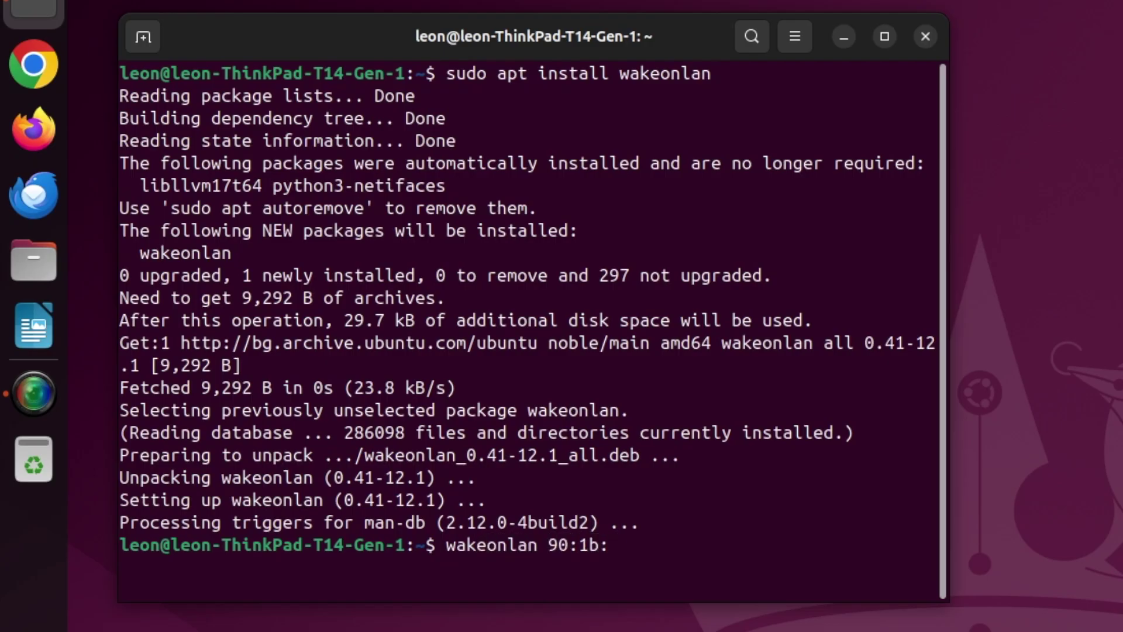
{"action": "type", "text": "0e:fa:3d:05"}
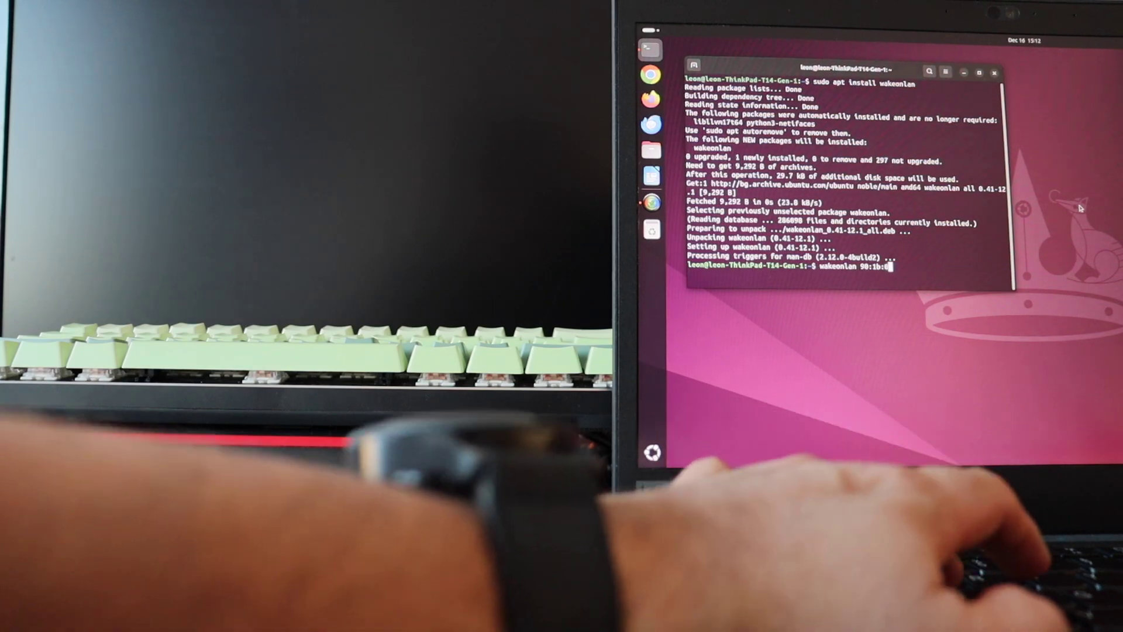
Step: Send the magic packet to 90:1b:0e:fa:3d:05, then begin an SSH login to the booting server
{"action": "type", "text": "e:"}
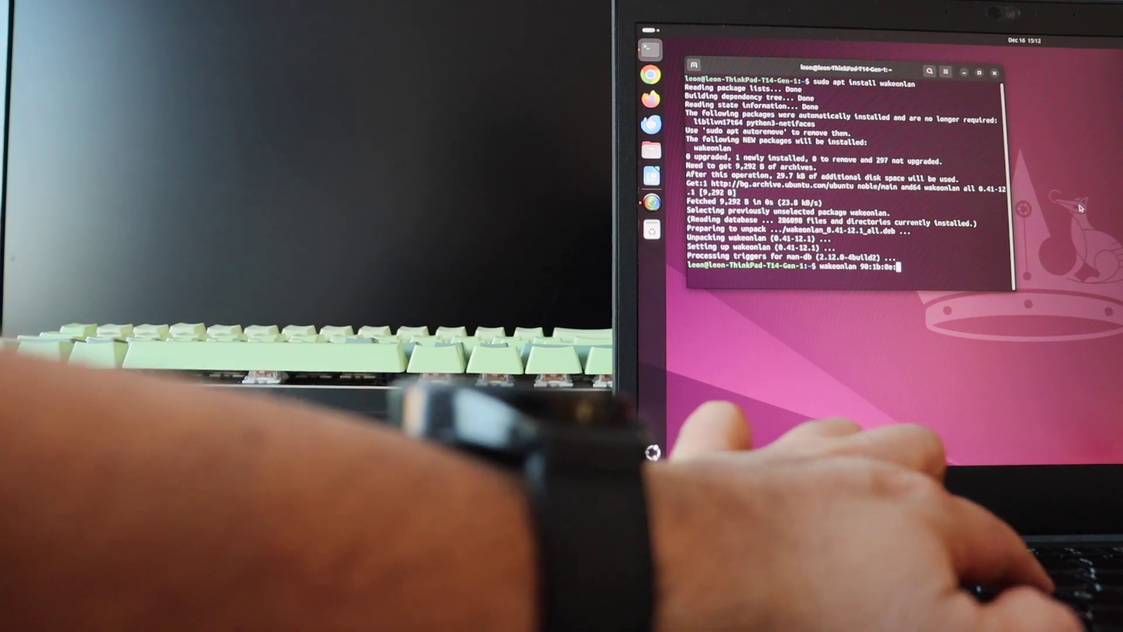
{"action": "type", "text": "fa:3"}
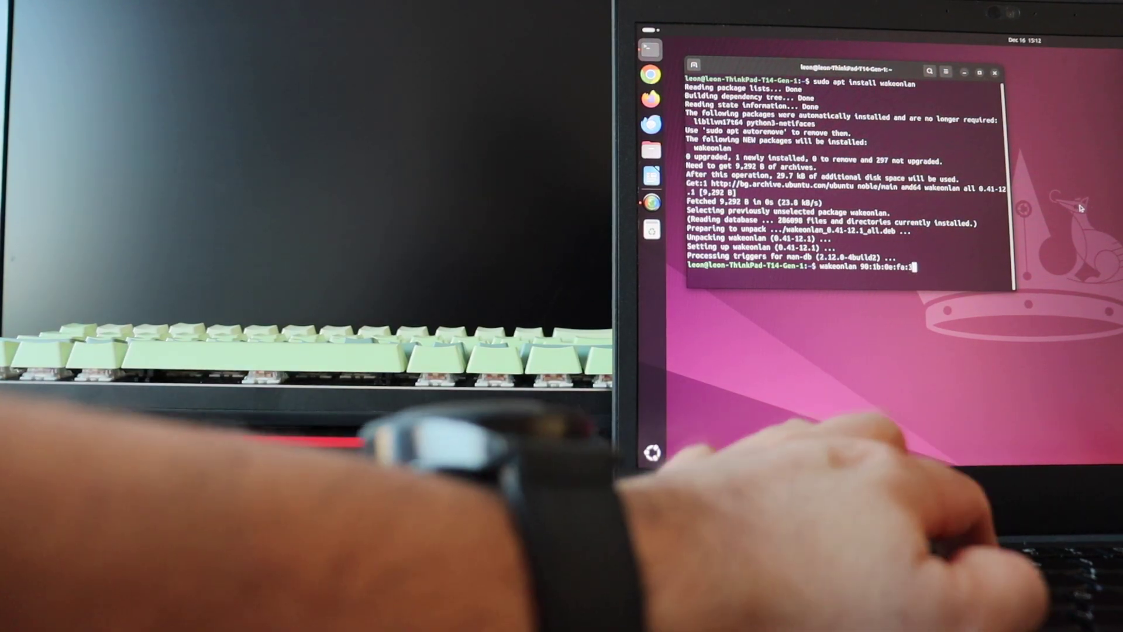
{"action": "type", "text": "d:05"}
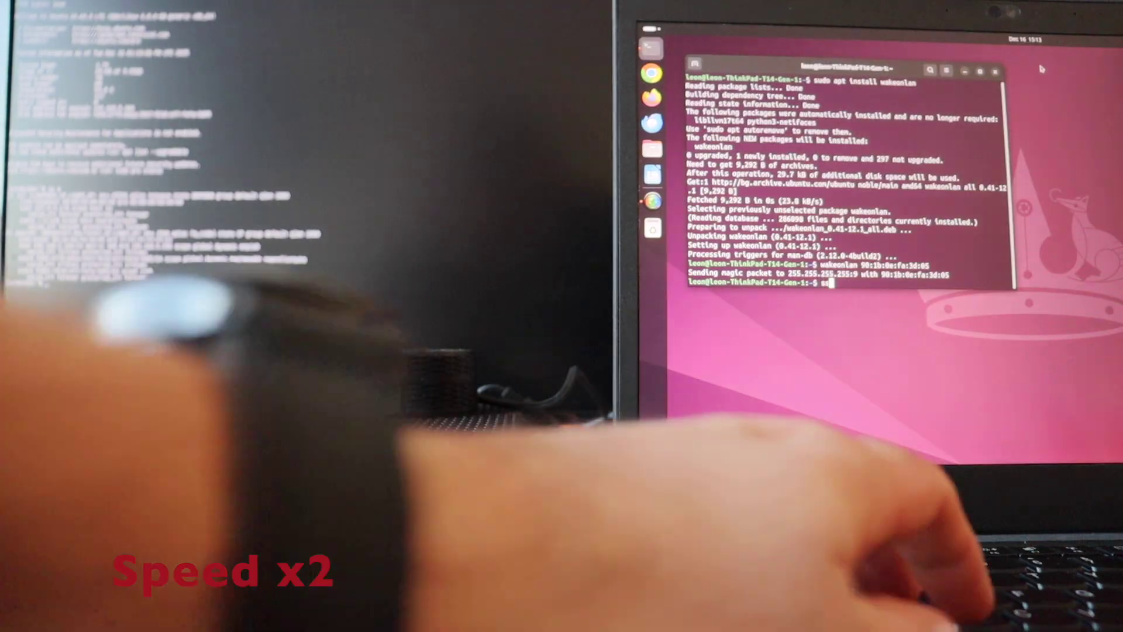
{"action": "type", "text": "ssh leon"}
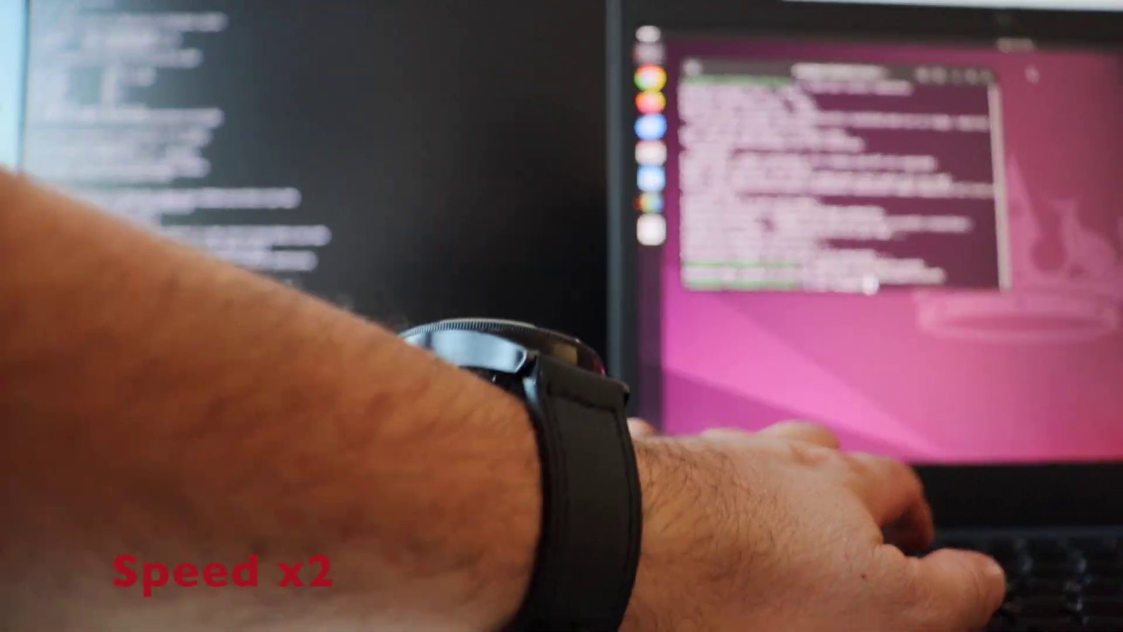